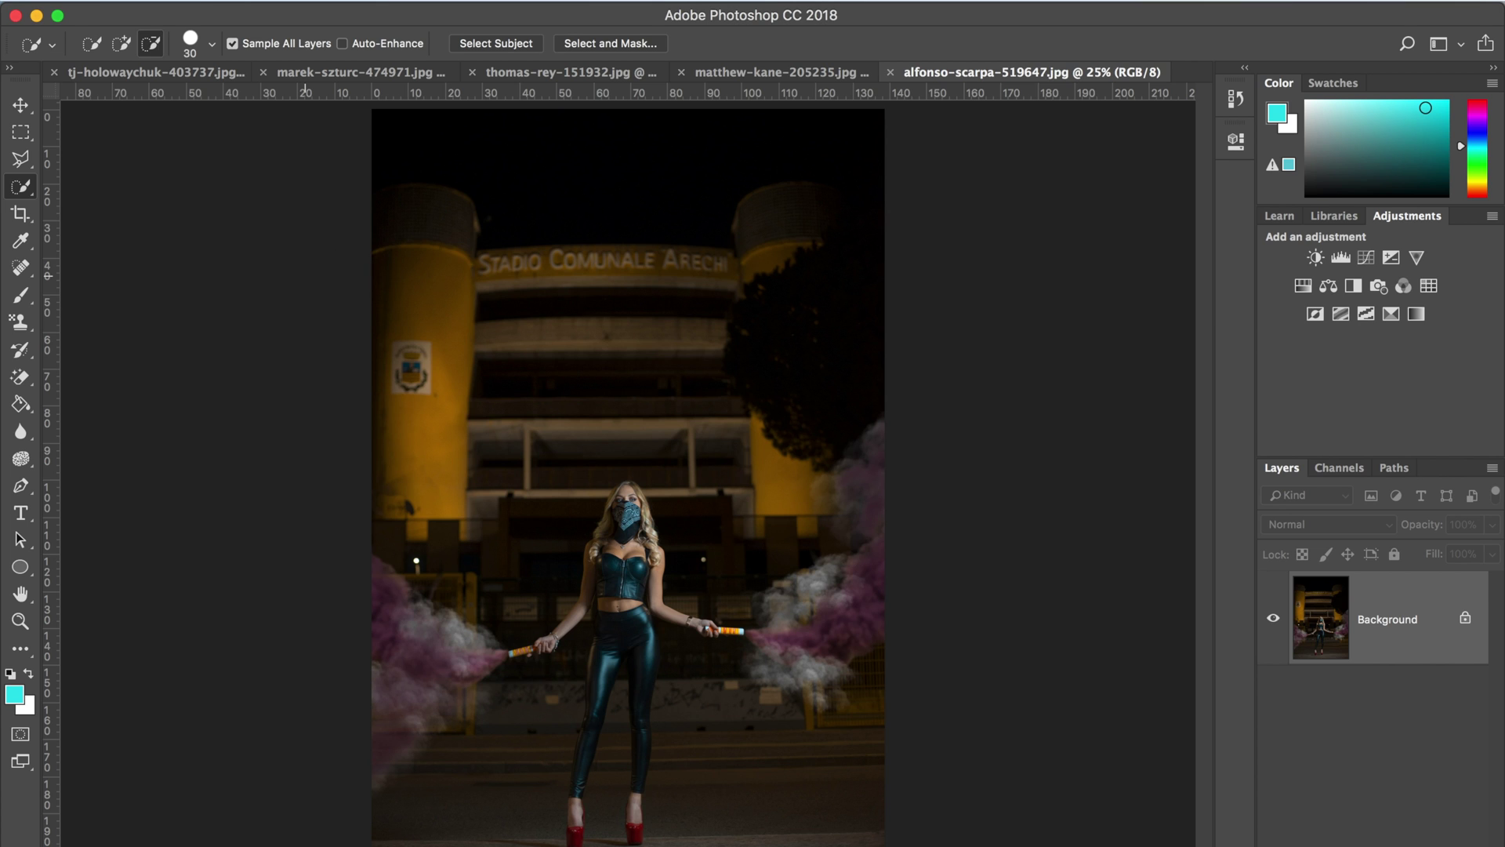
Step: Select the woman in the stadium photo with Select > Subject
mouse_move(458, 12)
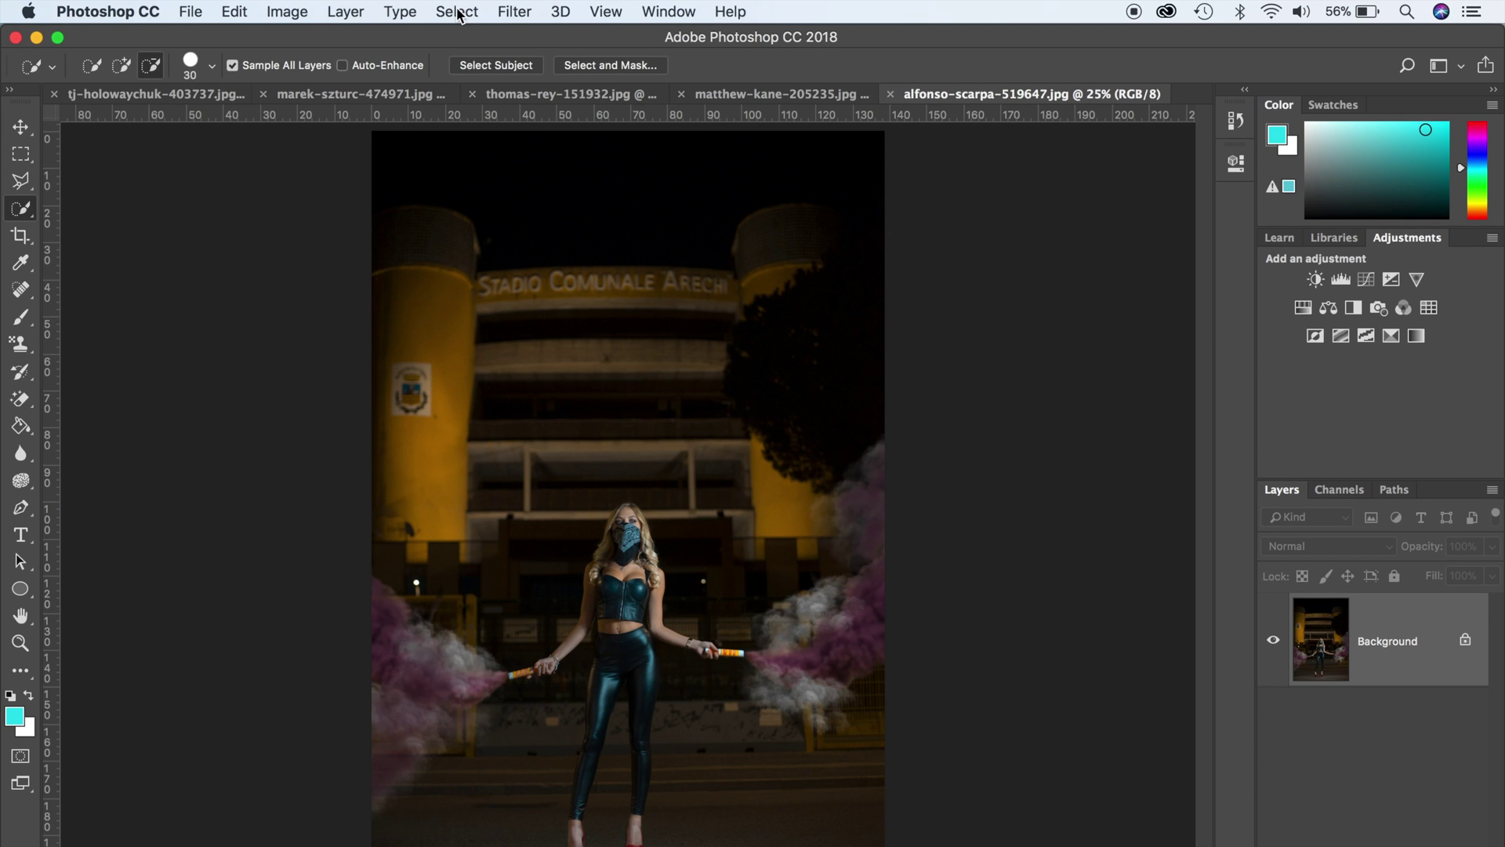
click(458, 12)
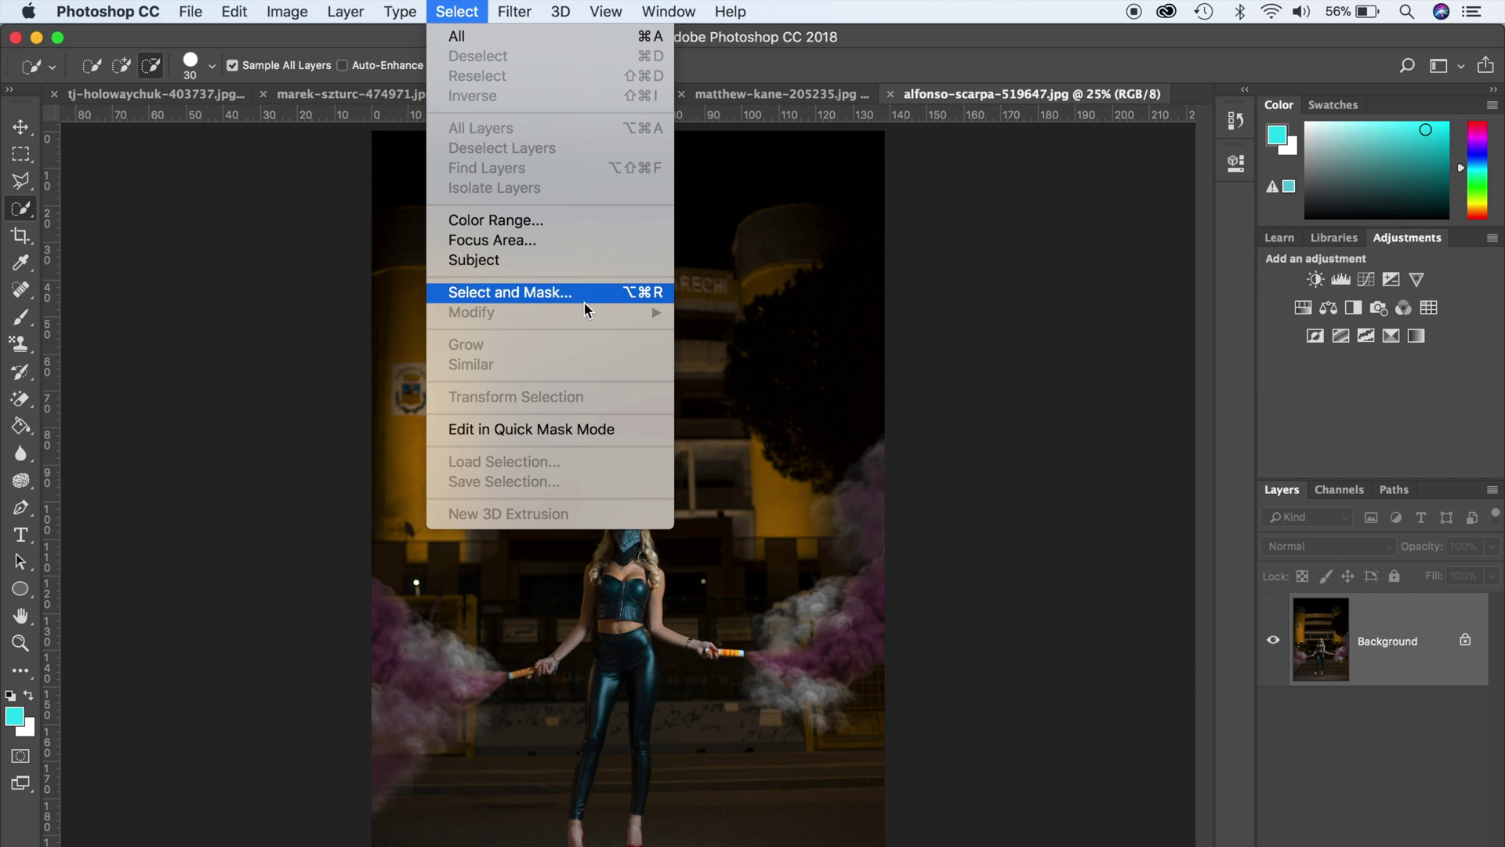
click(591, 261)
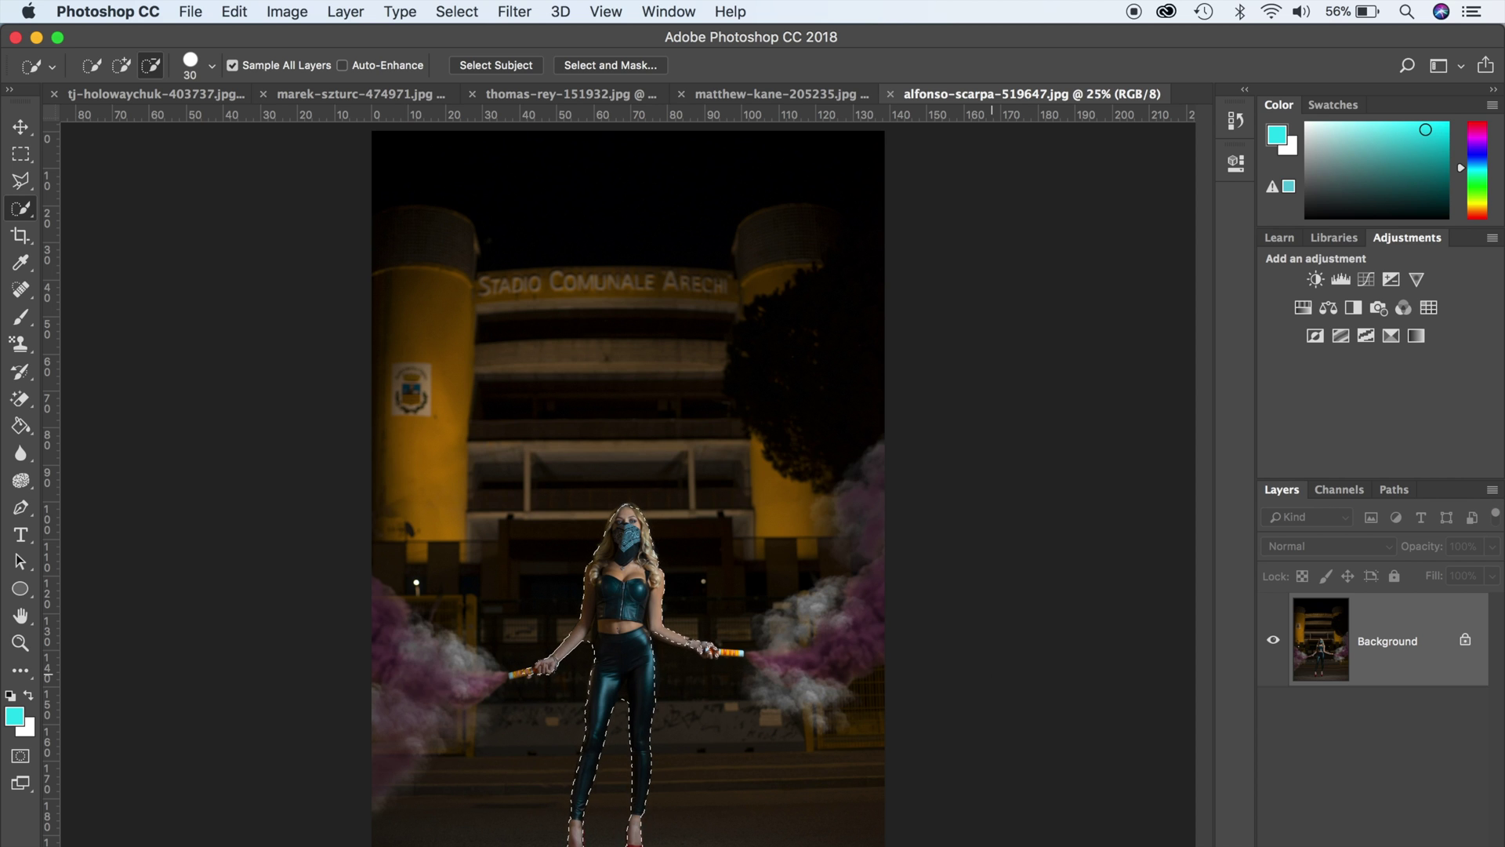
Step: Zoom in and back out to inspect the selection outline, then deselect it
key(super+equal)
key(super+equal)
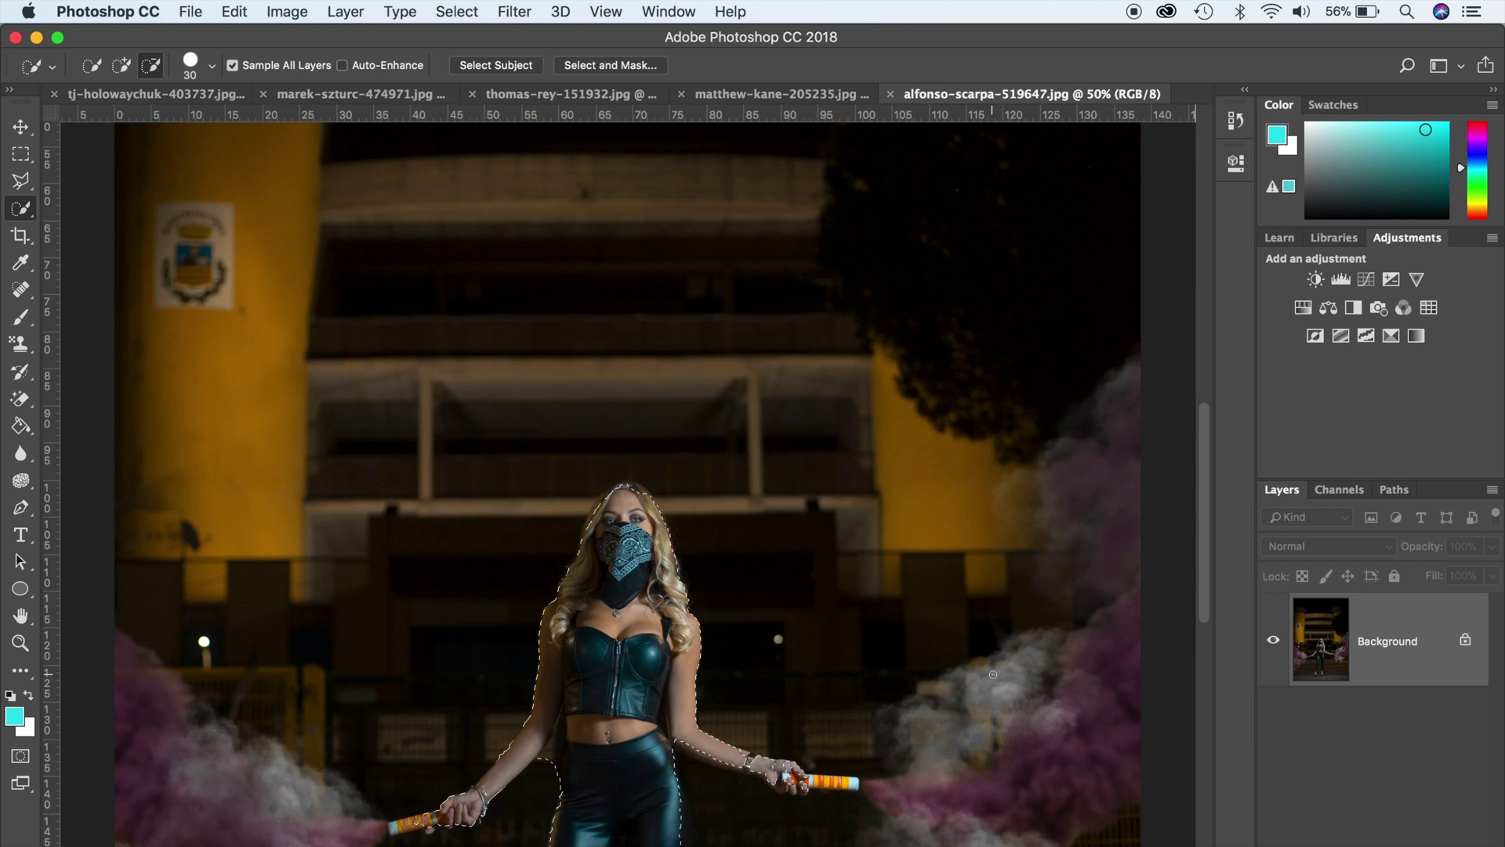
key(super+minus)
key(super+minus)
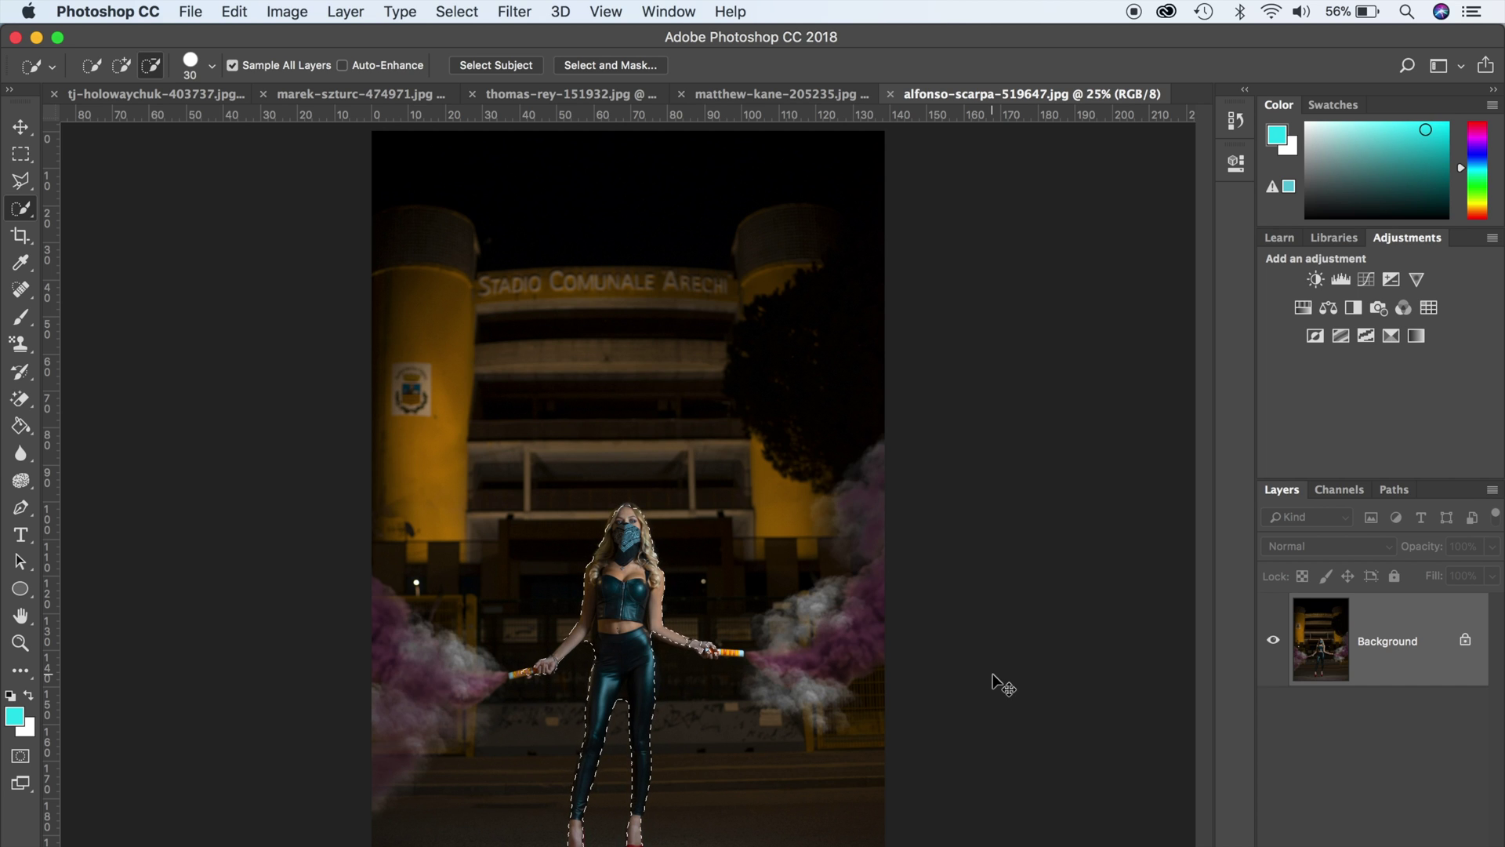
key(super+d)
Step: In Select and Mask, auto-select the woman and set the view to Overlay
click(648, 71)
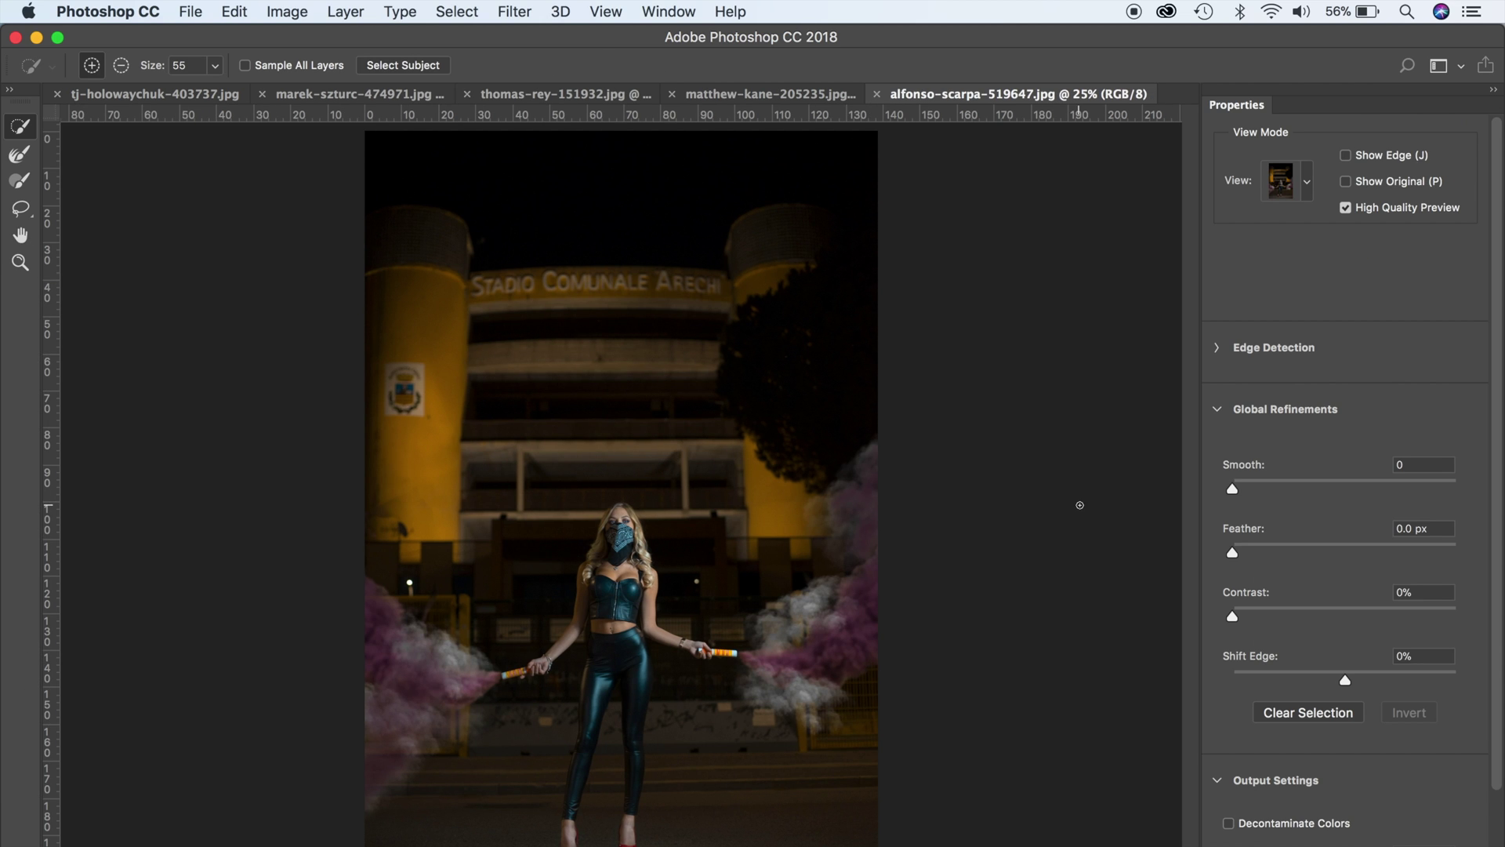
click(415, 69)
click(1306, 181)
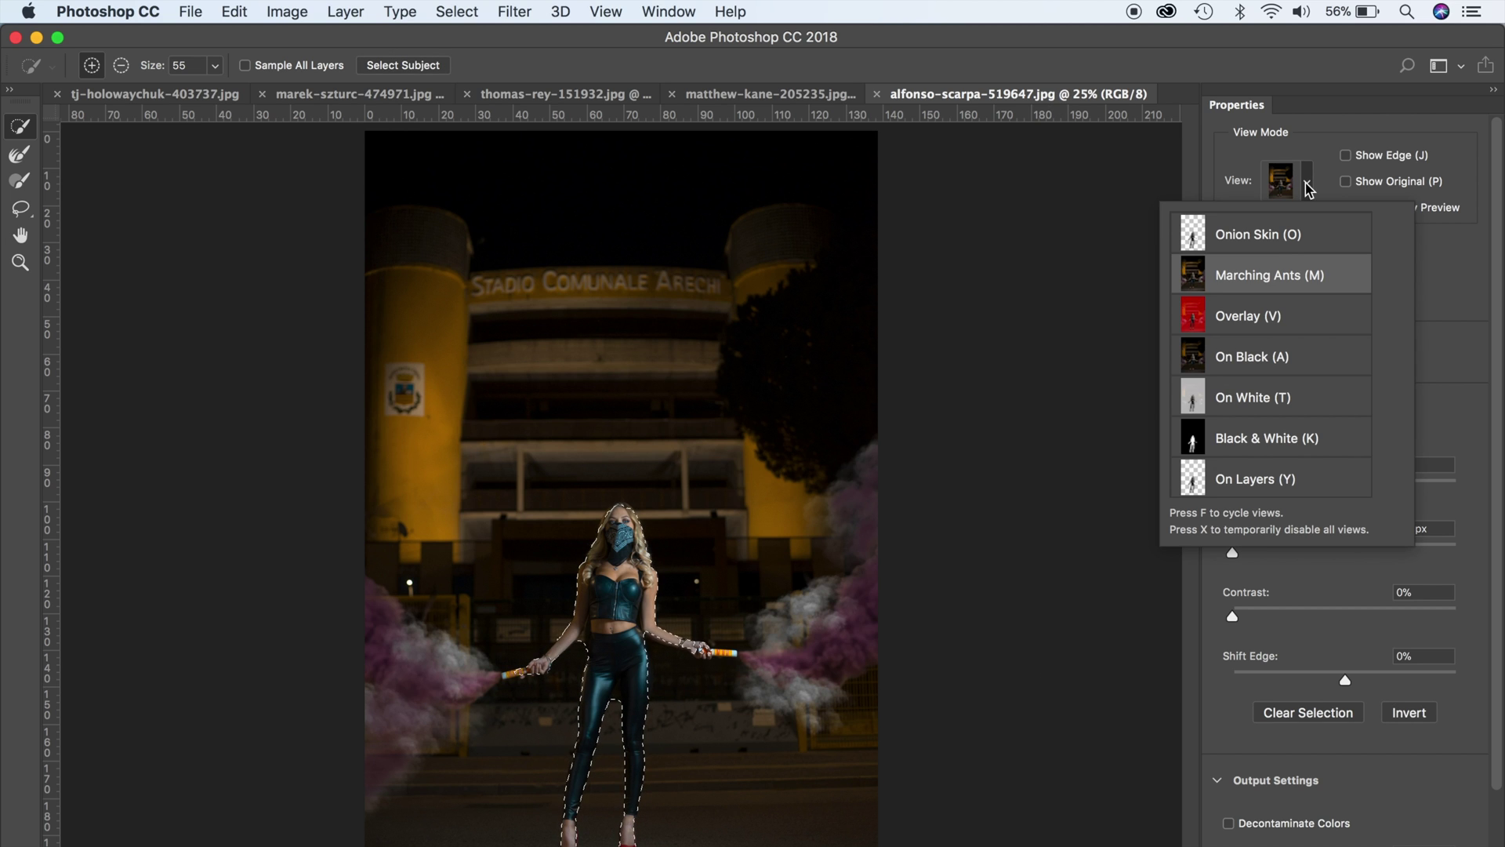
click(1265, 315)
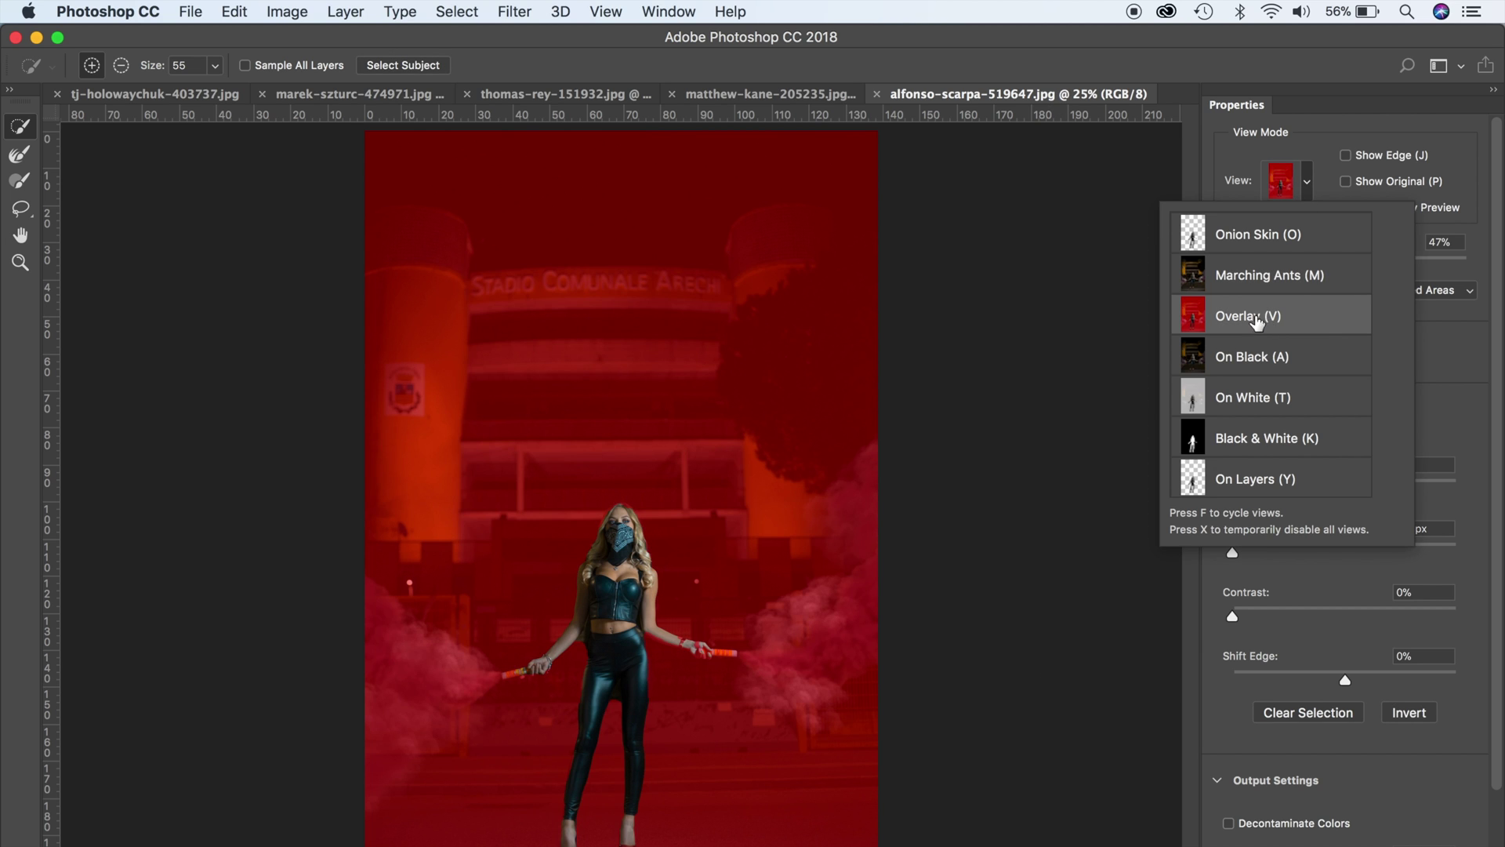
click(1085, 309)
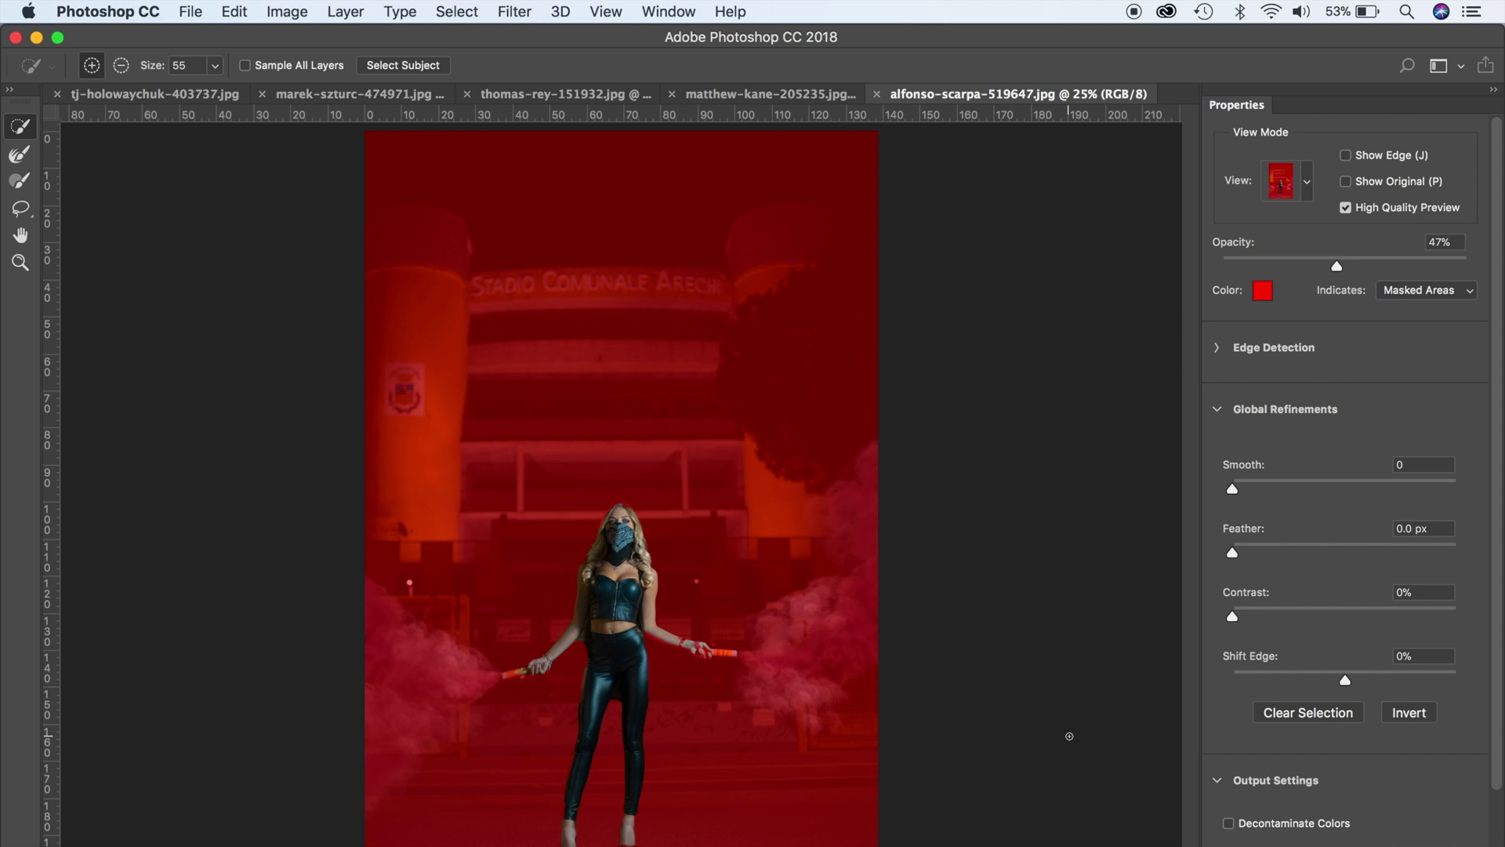
Step: Zoom in to check the red overlay on the woman, then leave Select and Mask
key(super+equal)
scroll(1069, 735, down, 5)
scroll(1069, 735, up, 5)
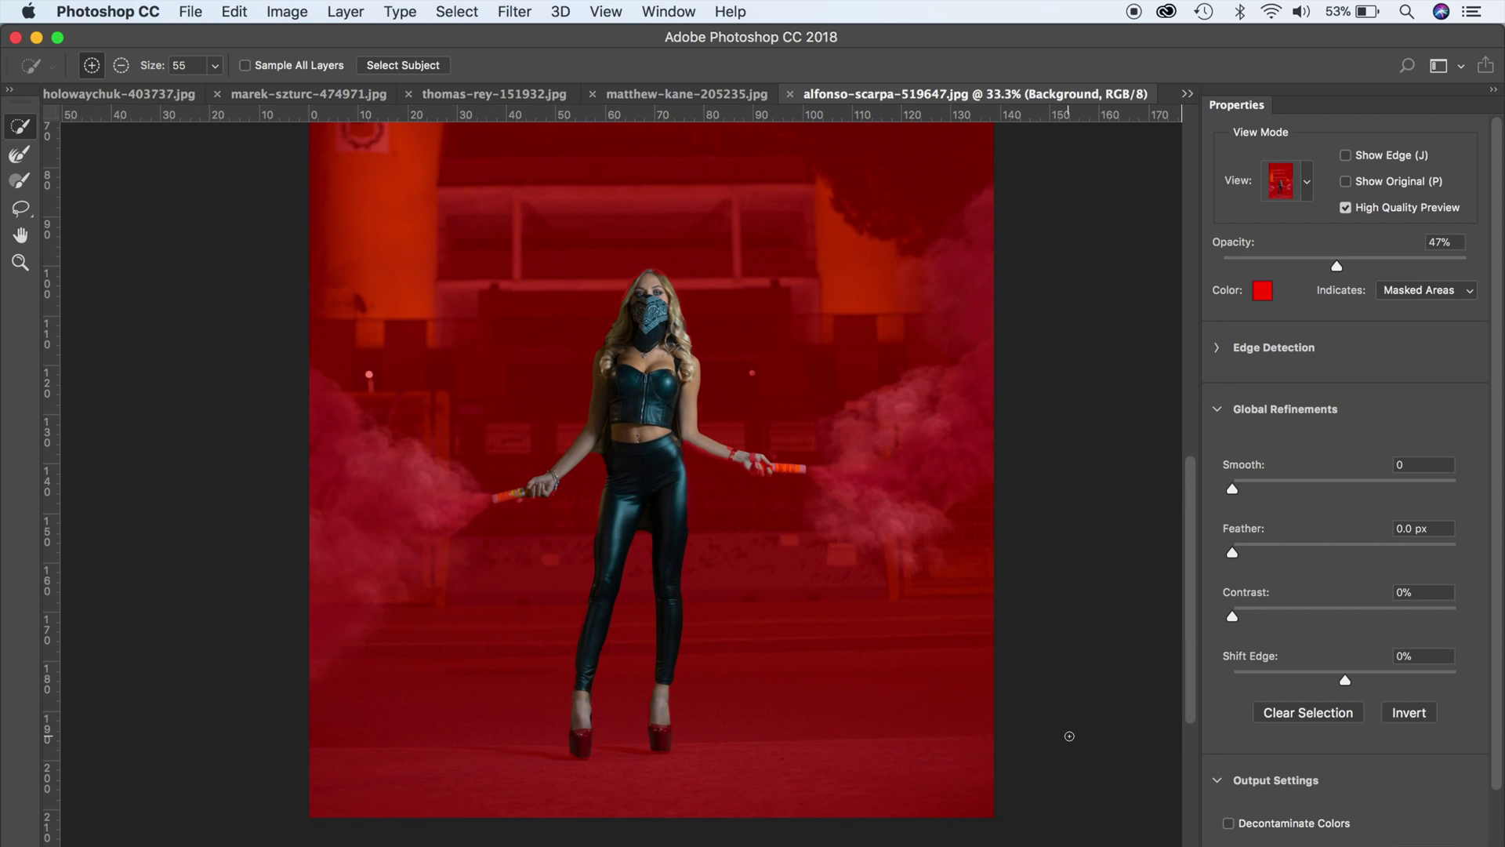
key(Escape)
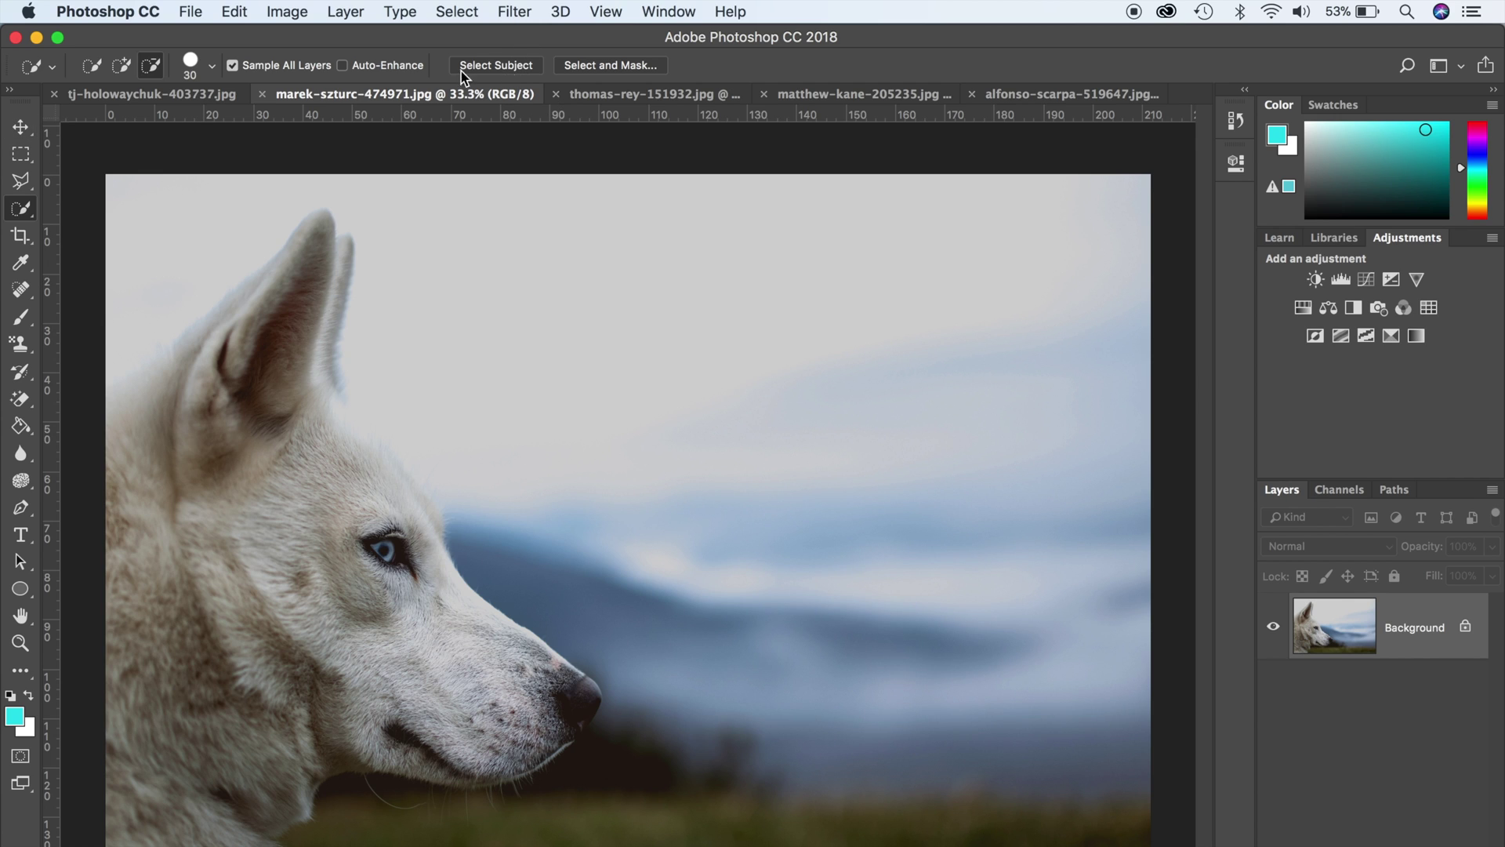
Step: Auto-select the wolf with Select Subject
click(524, 70)
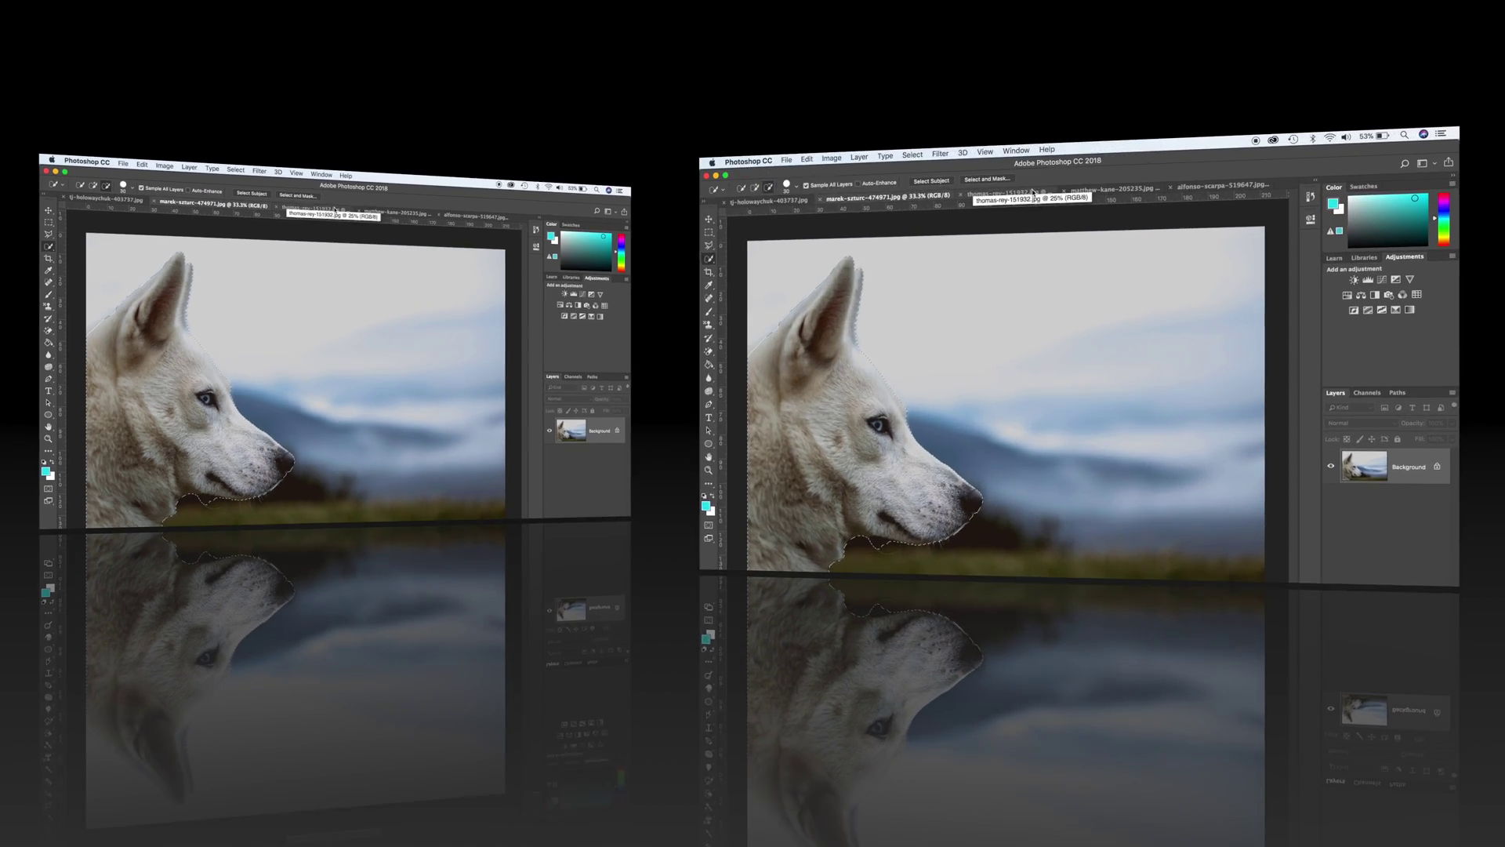
Step: Switch to the thomas-rey-151932.jpg dahlia photo
click(1032, 192)
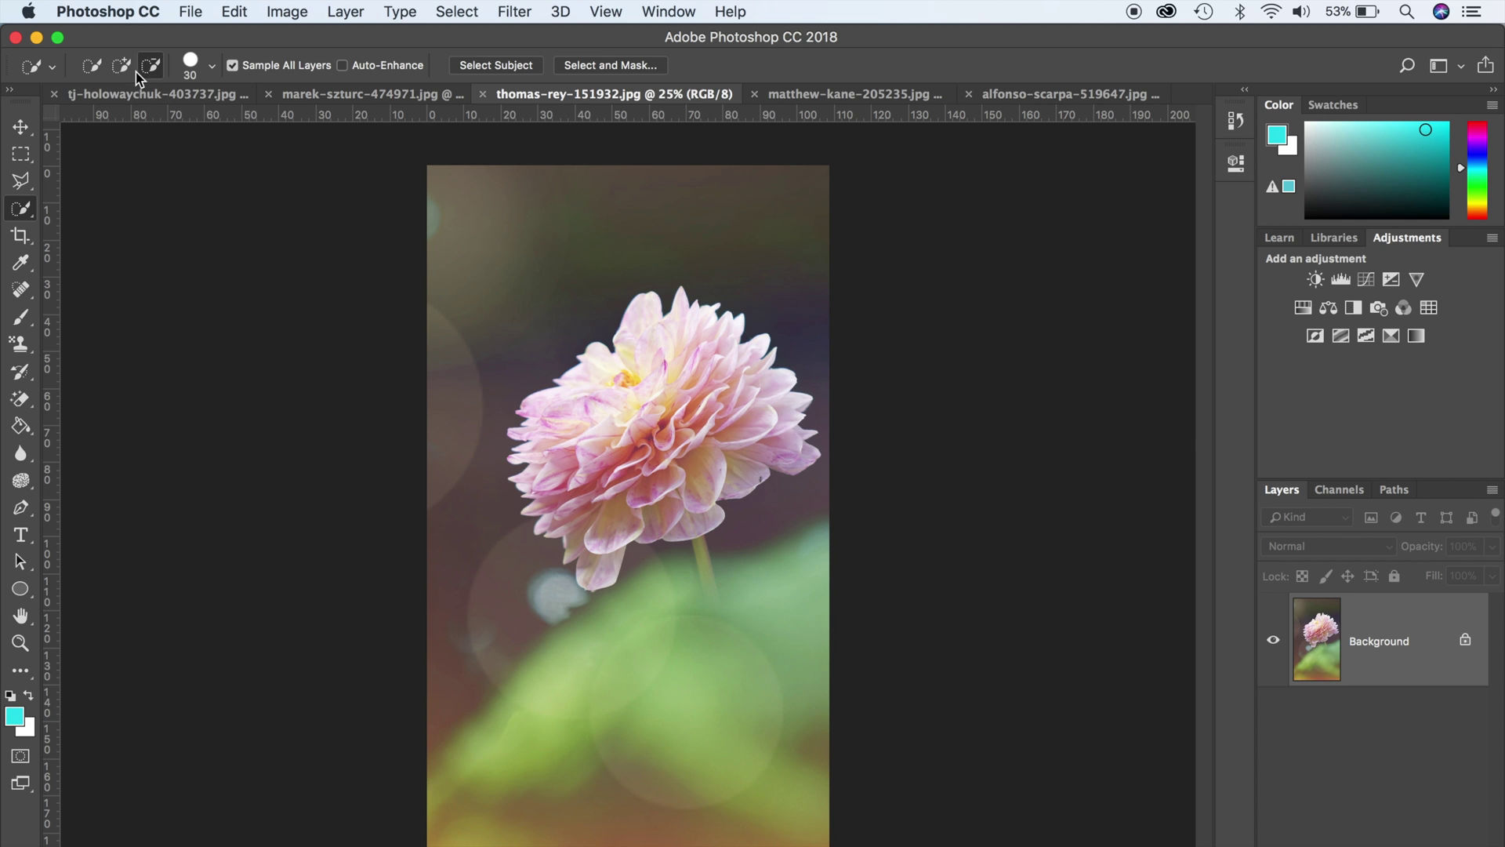
Step: Auto-select the dahlia in Select and Mask with Overlay view, then switch to the matthew-kane monkey photo
click(605, 66)
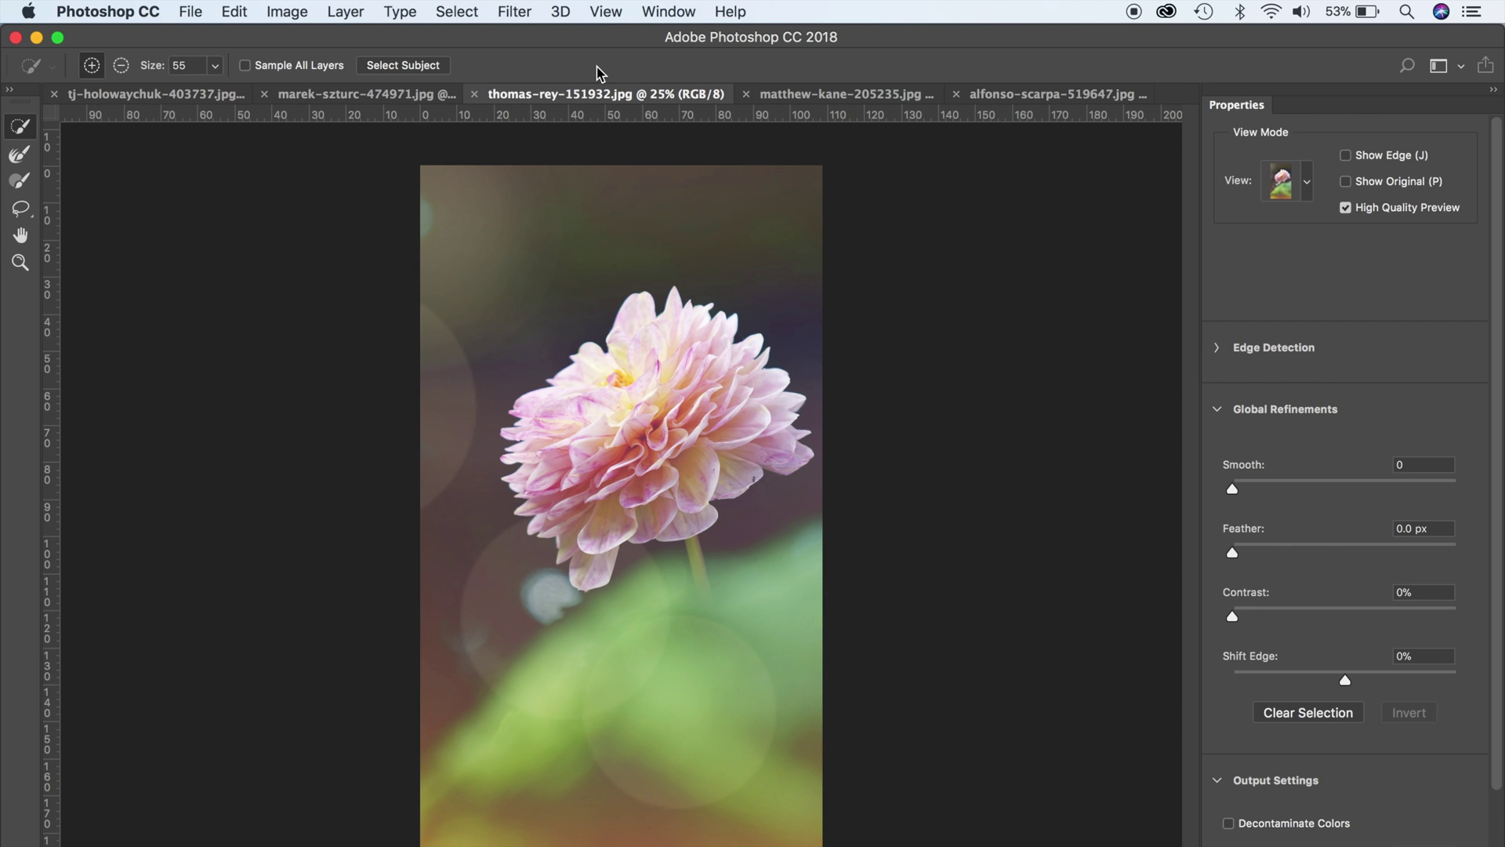
click(1302, 179)
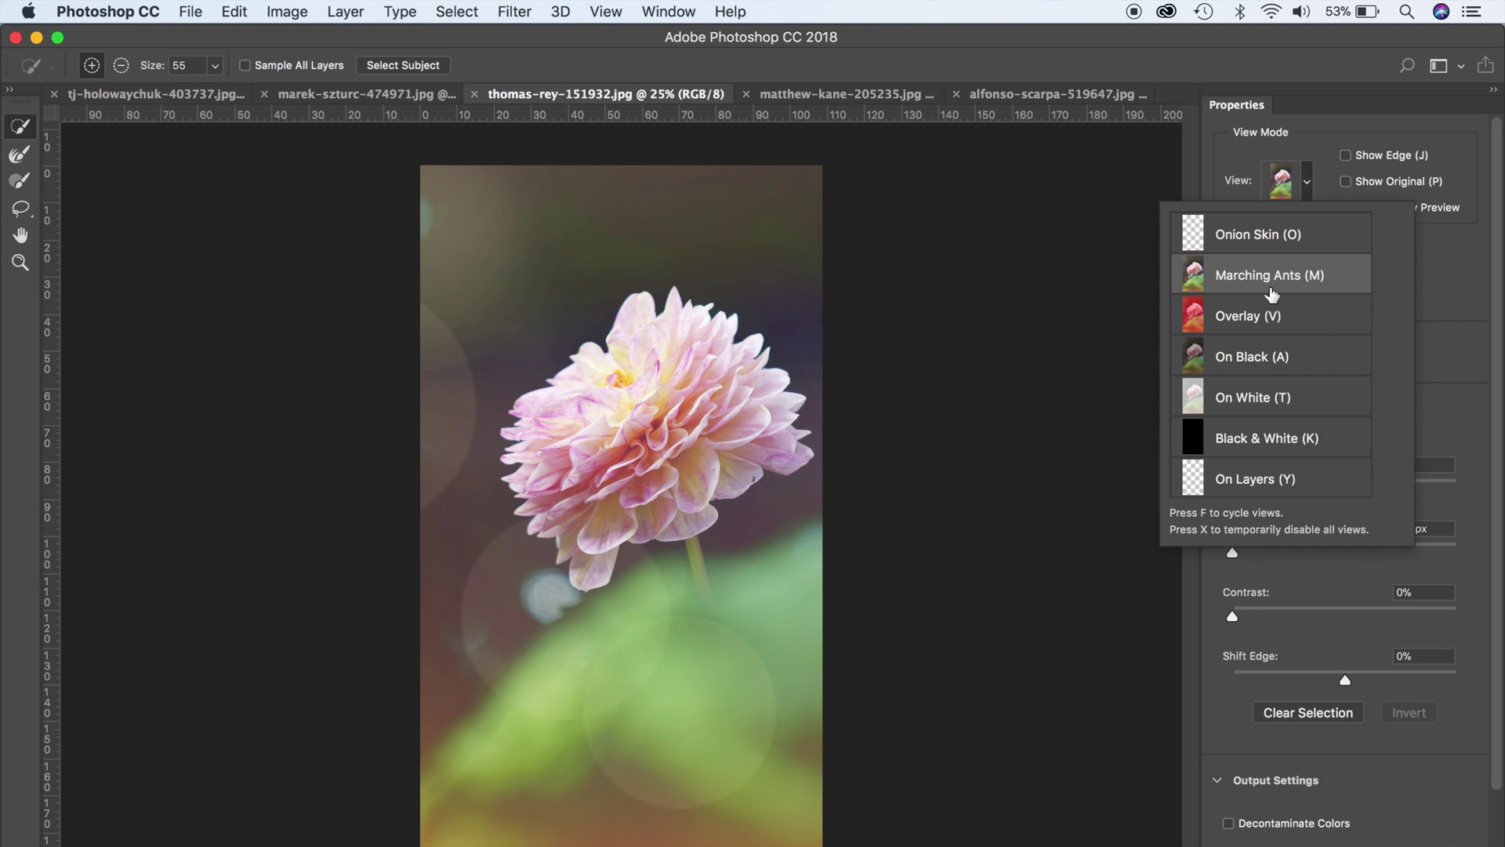
click(1272, 322)
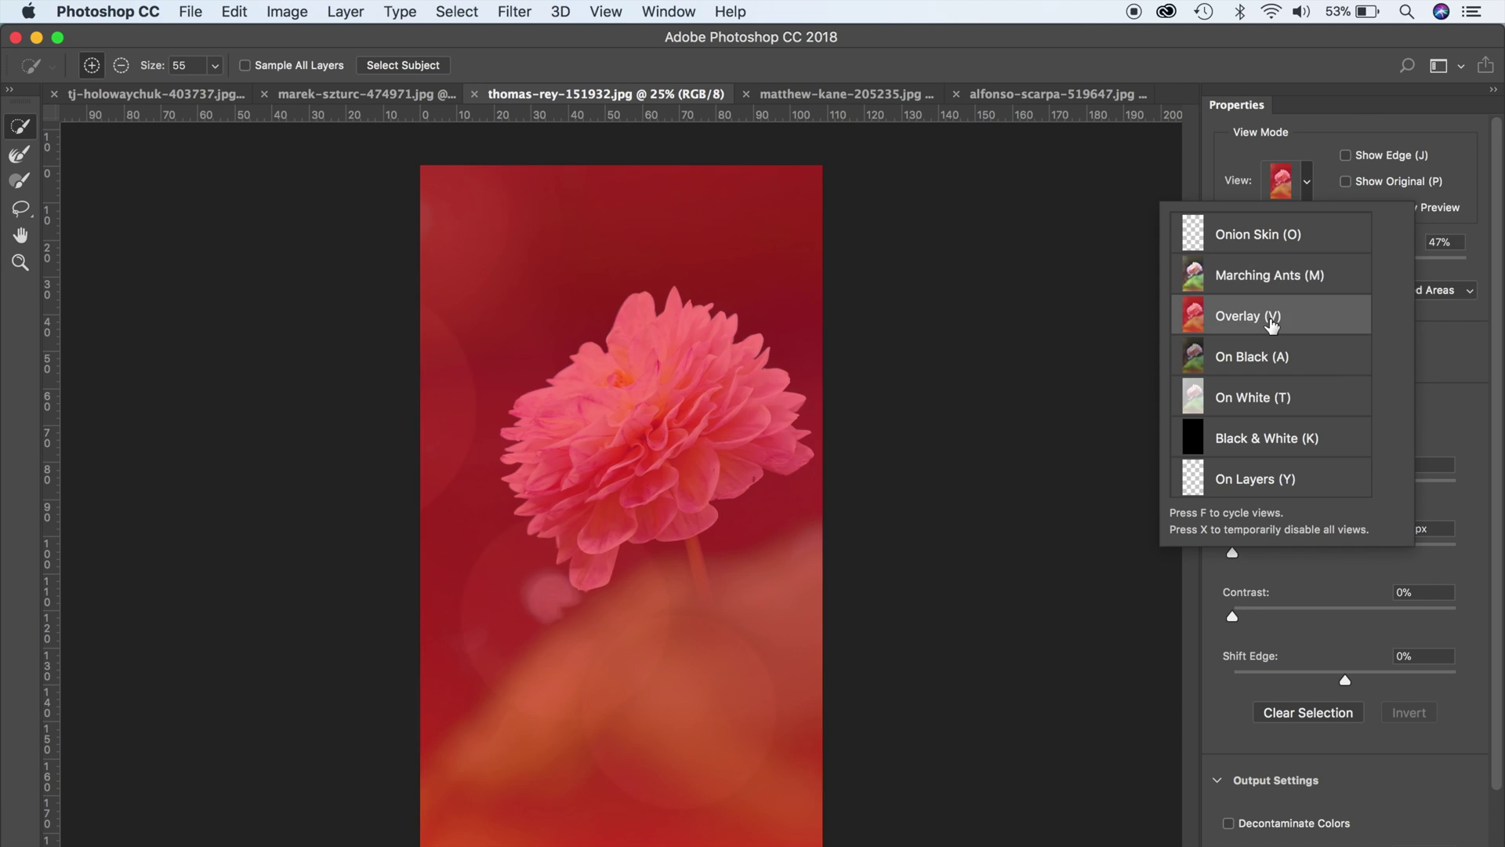
click(404, 69)
click(404, 69)
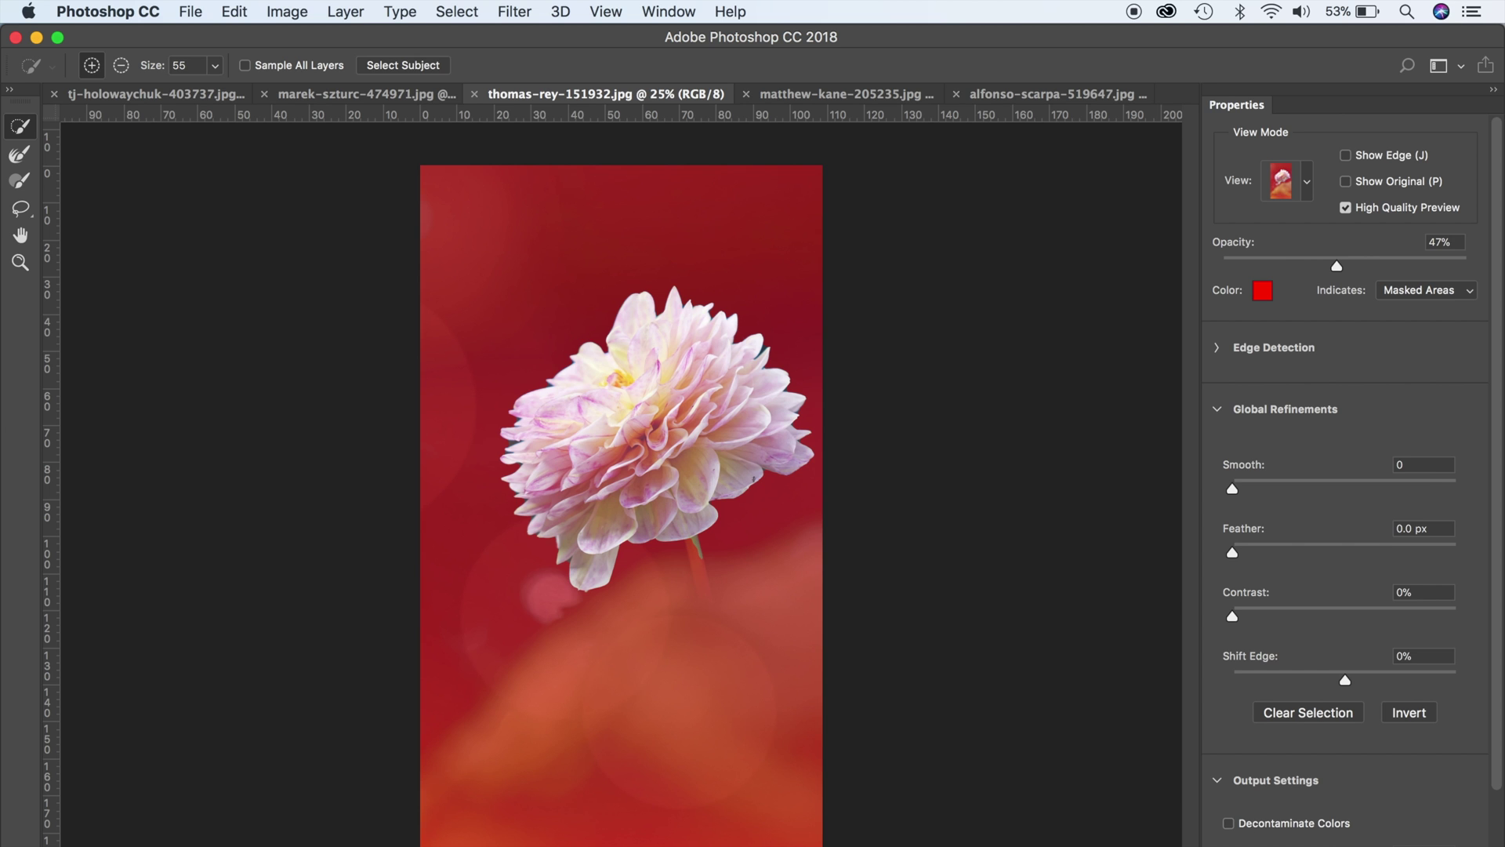
key(Return)
click(845, 97)
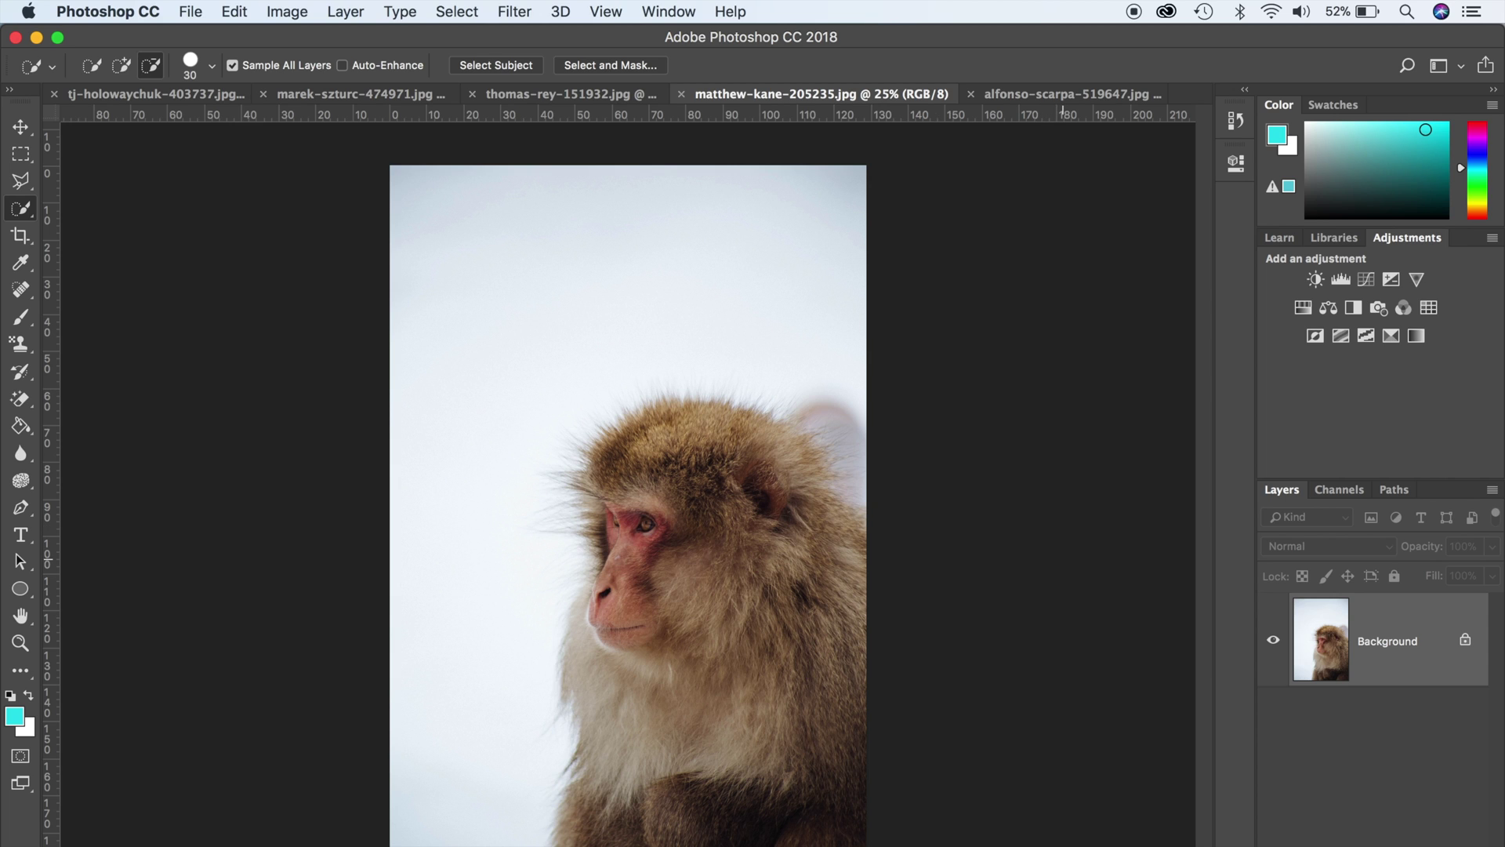
Step: In Select and Mask with Overlay view, auto-select the snow monkey and expand Edge Detection
click(644, 68)
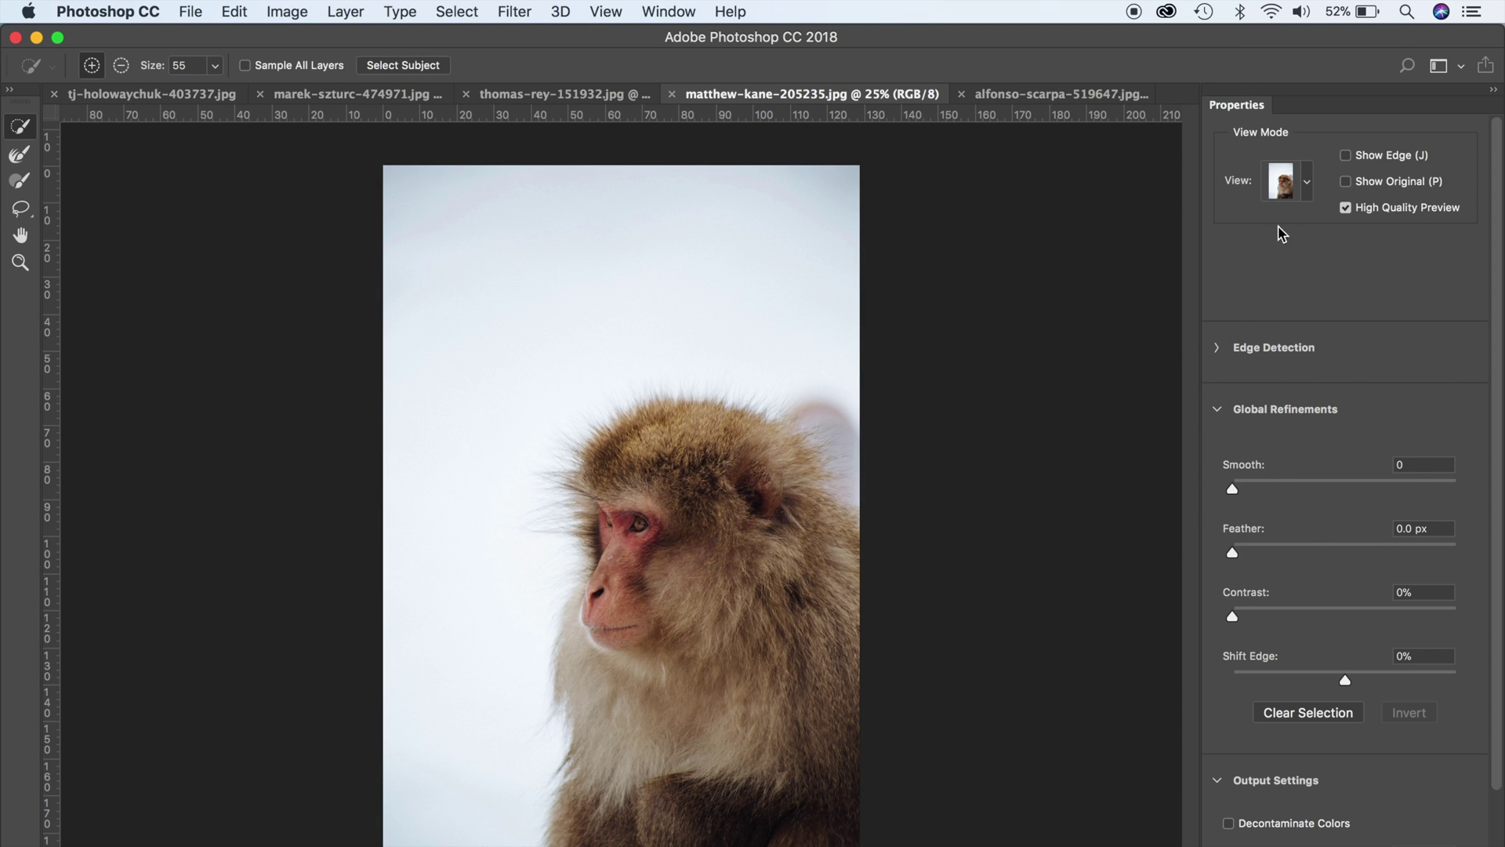
click(1308, 185)
click(1280, 320)
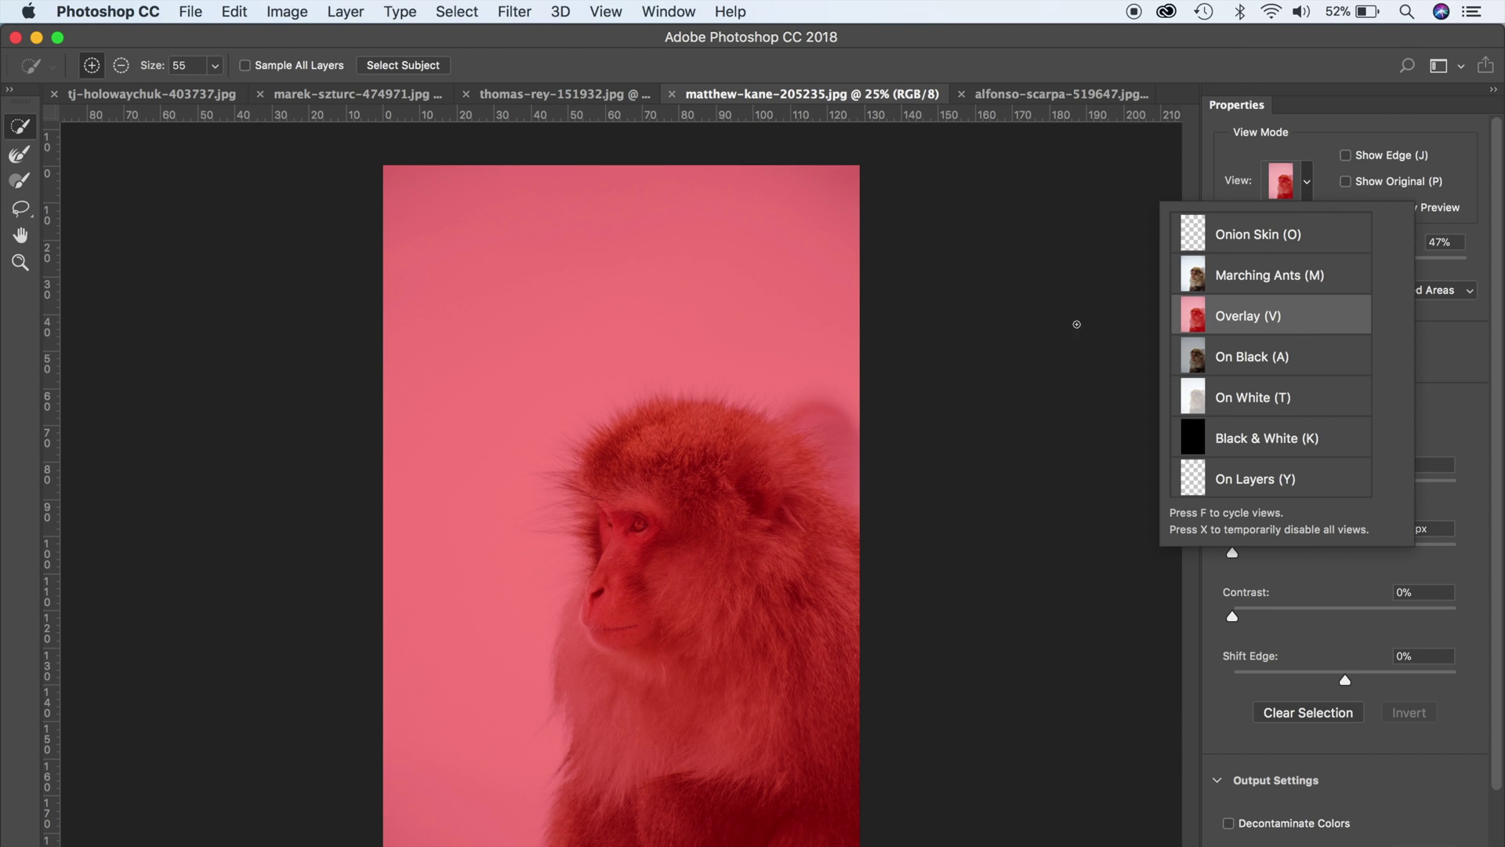
click(437, 73)
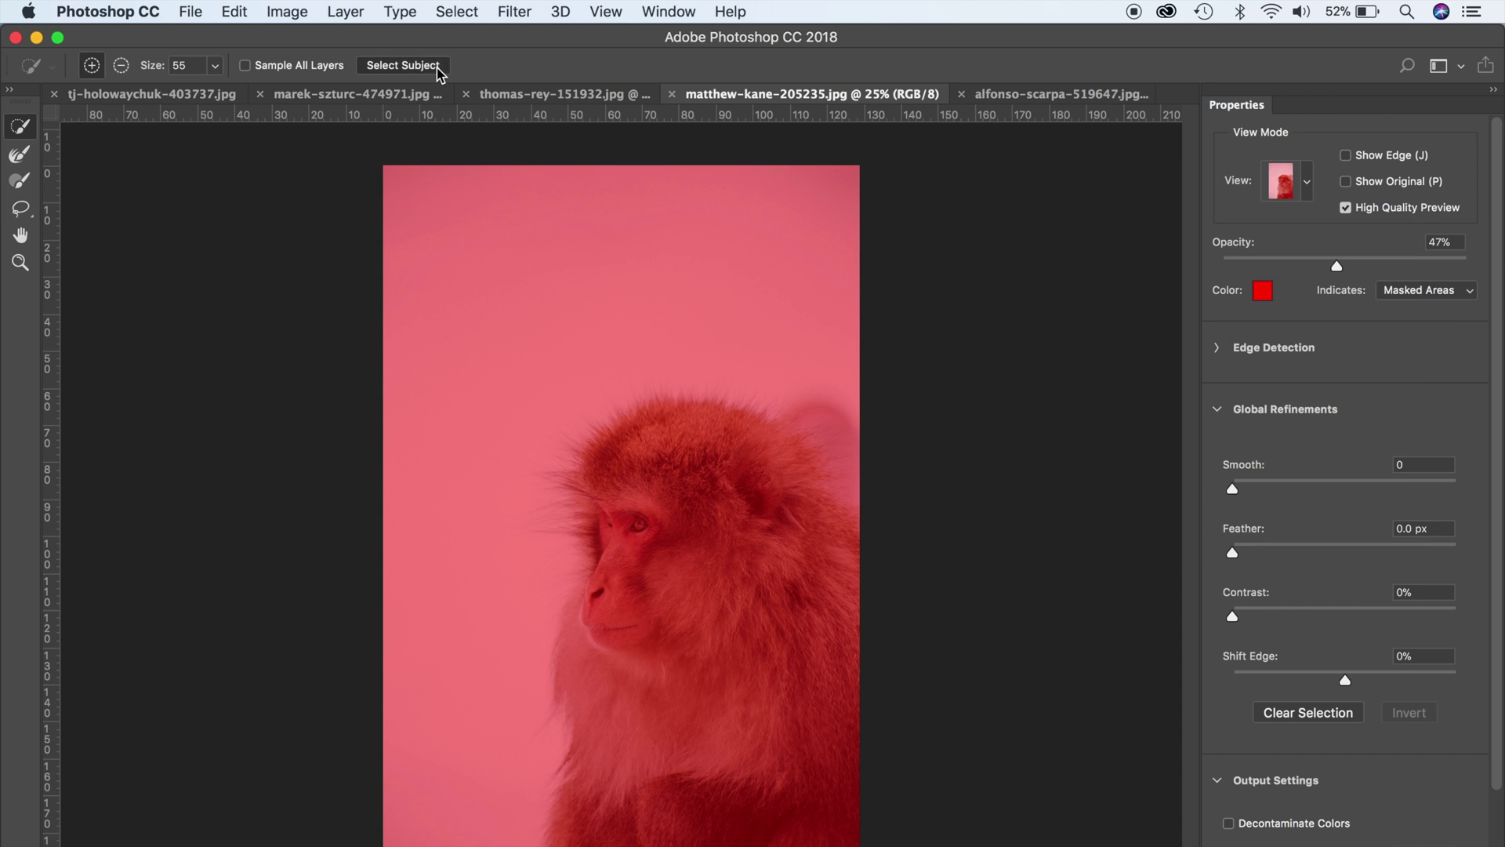
click(437, 73)
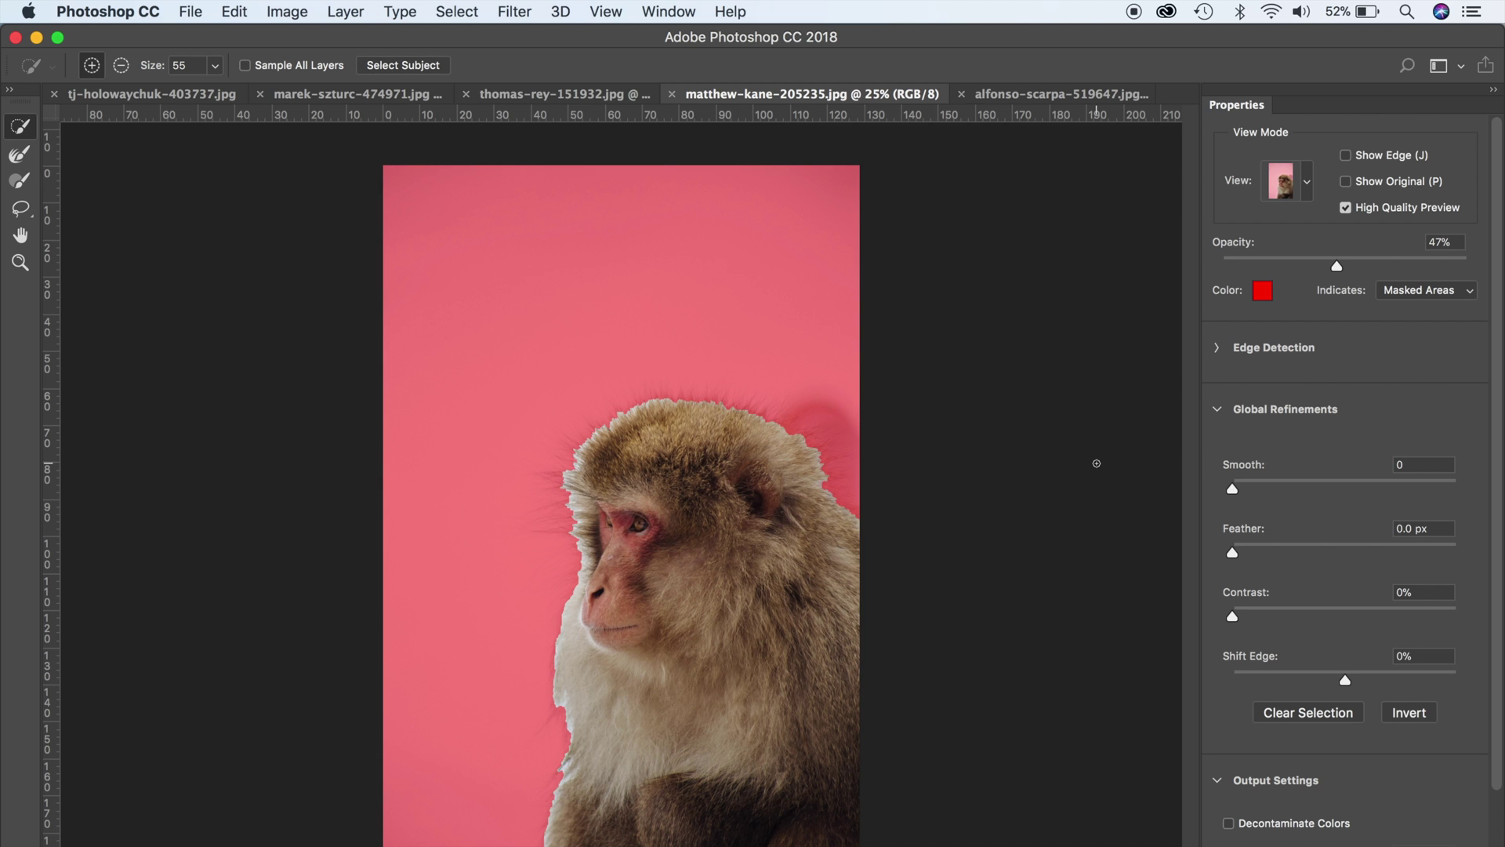
click(1219, 348)
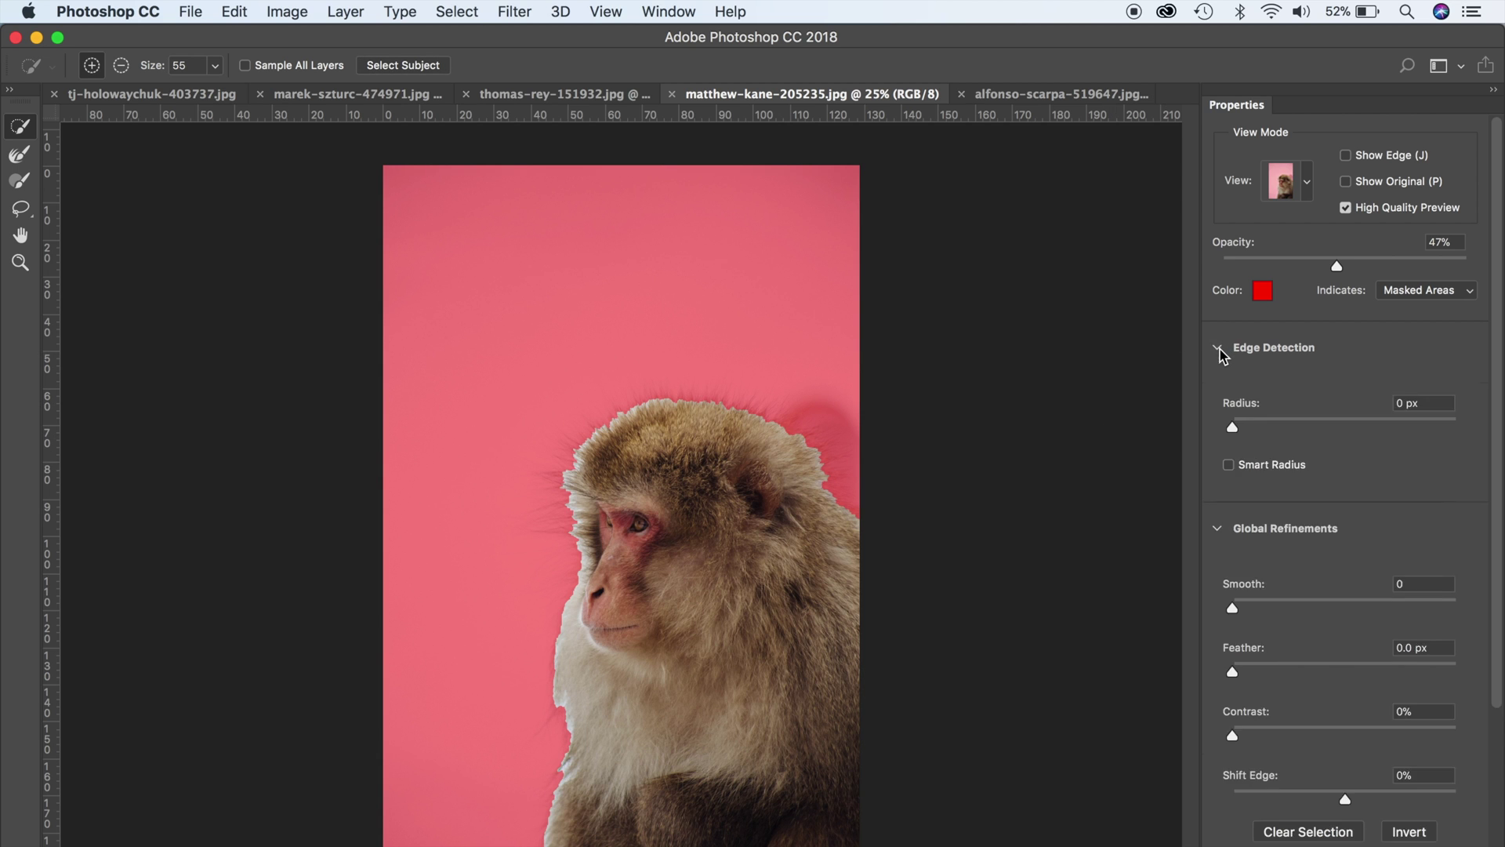
Step: Turn on Smart Radius at 65 px and brush-refine the fur around the monkey's head and sides
click(1228, 465)
drag(1237, 428, 1386, 431)
click(29, 161)
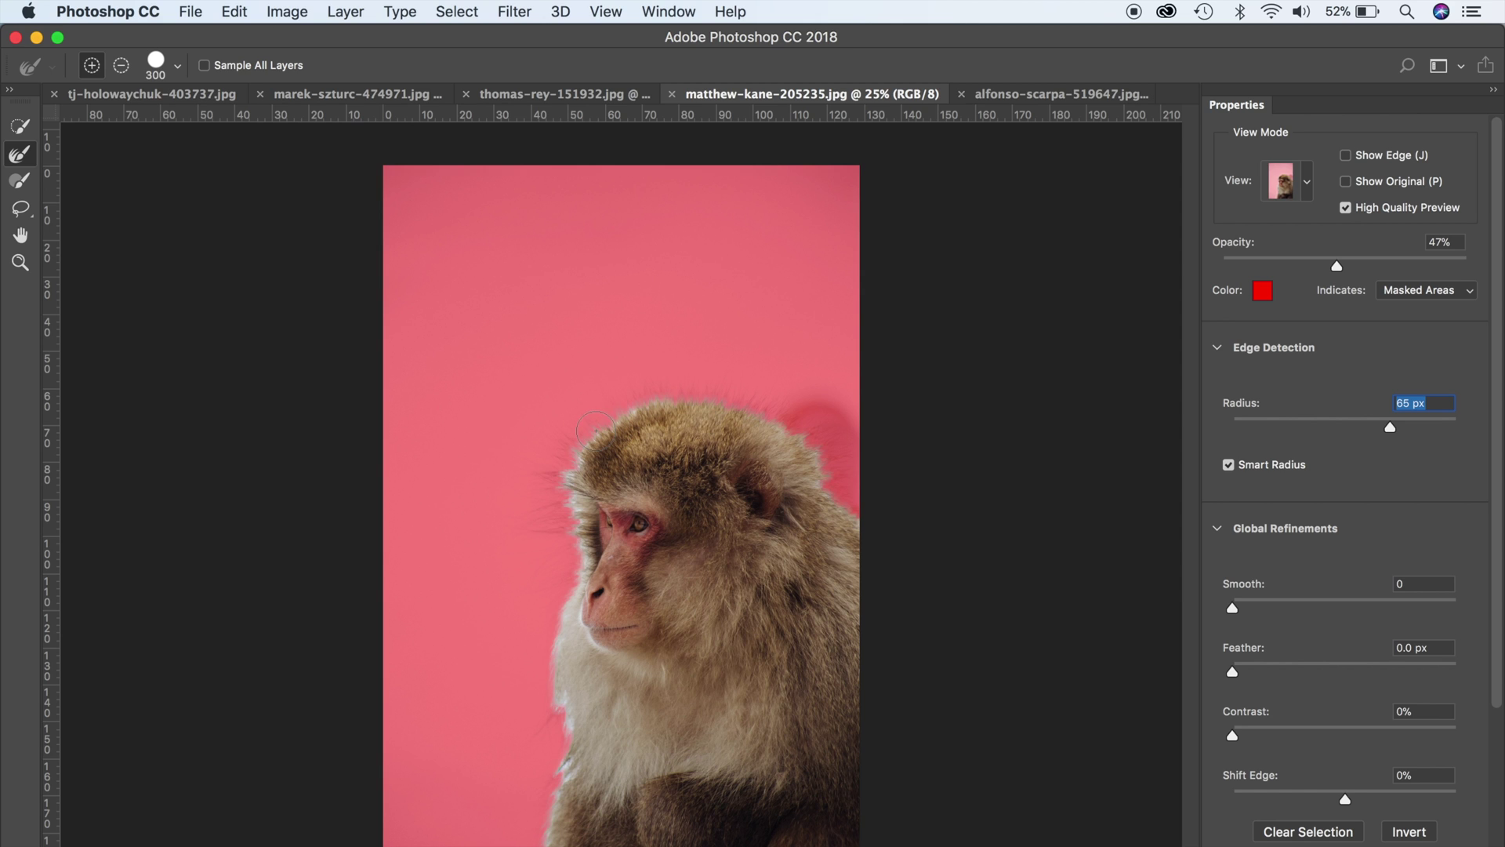
drag(711, 415, 639, 409)
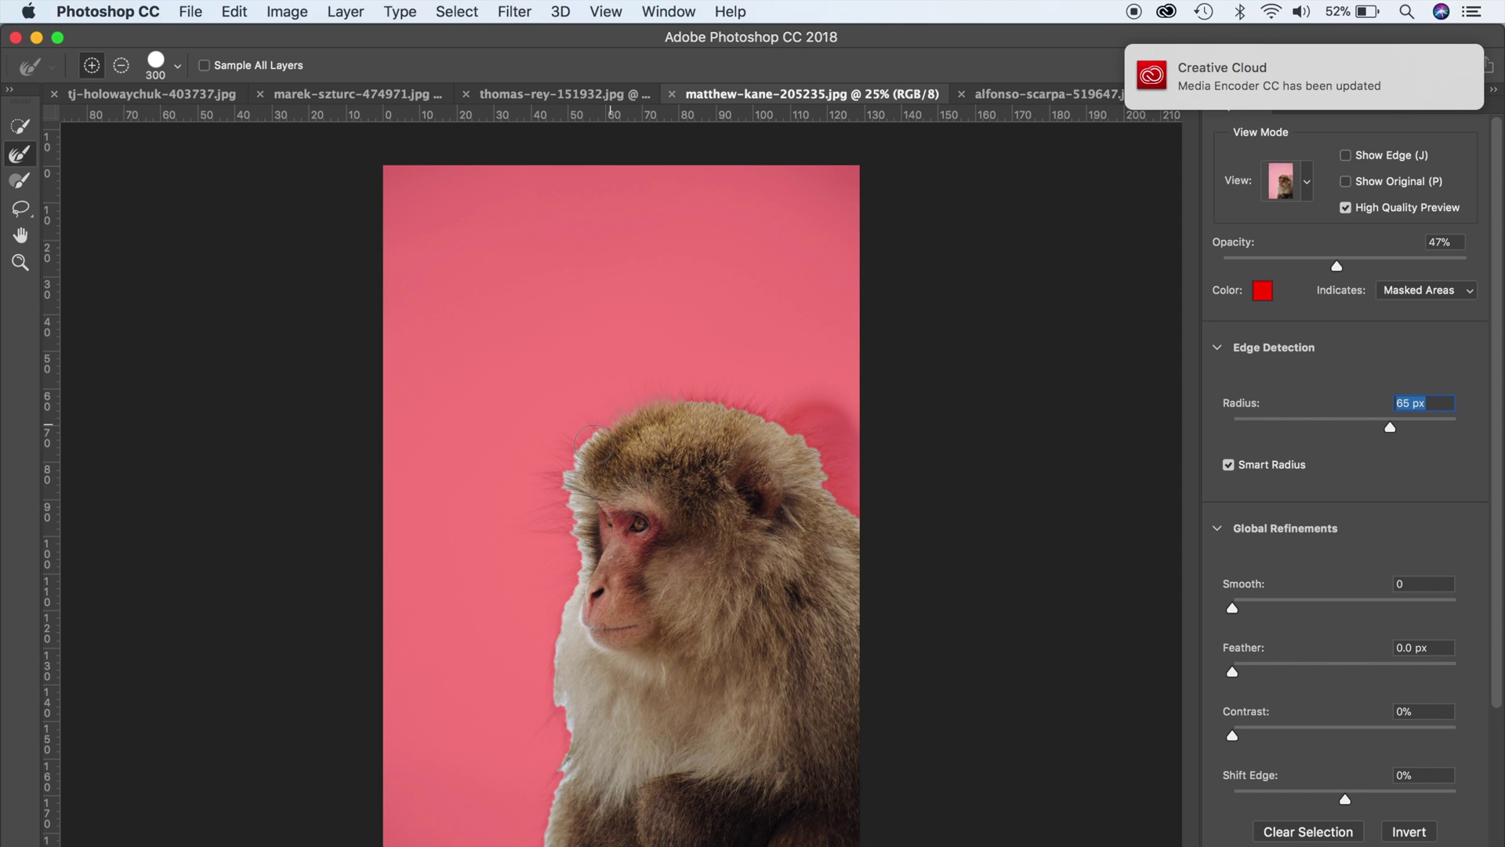
mouse_move(570, 472)
mouse_down()
mouse_move(584, 558)
mouse_move(563, 631)
mouse_move(554, 826)
mouse_up()
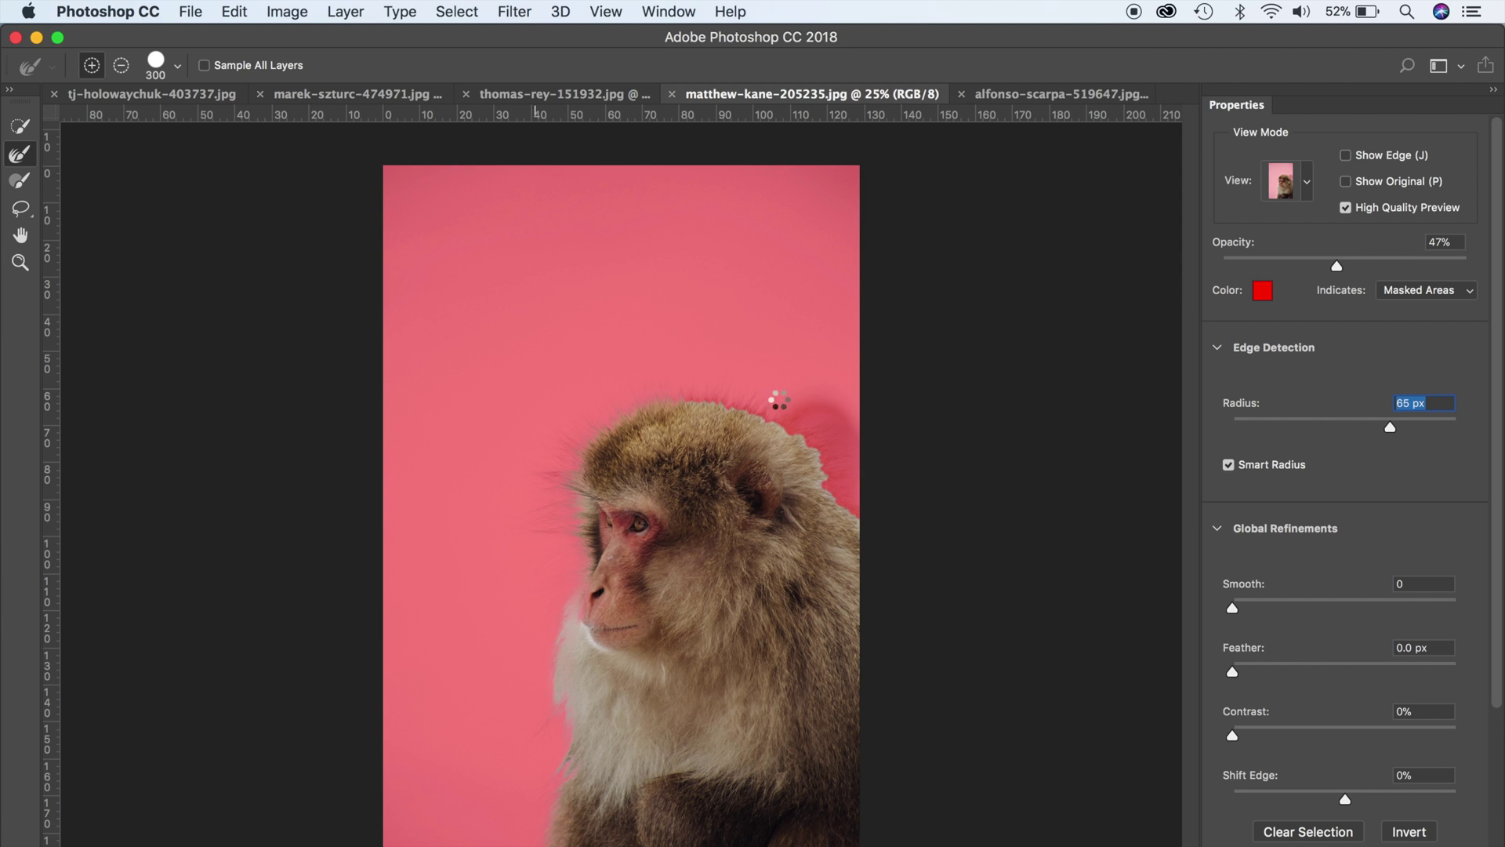
mouse_move(696, 401)
mouse_down()
mouse_move(793, 431)
mouse_move(871, 513)
mouse_up()
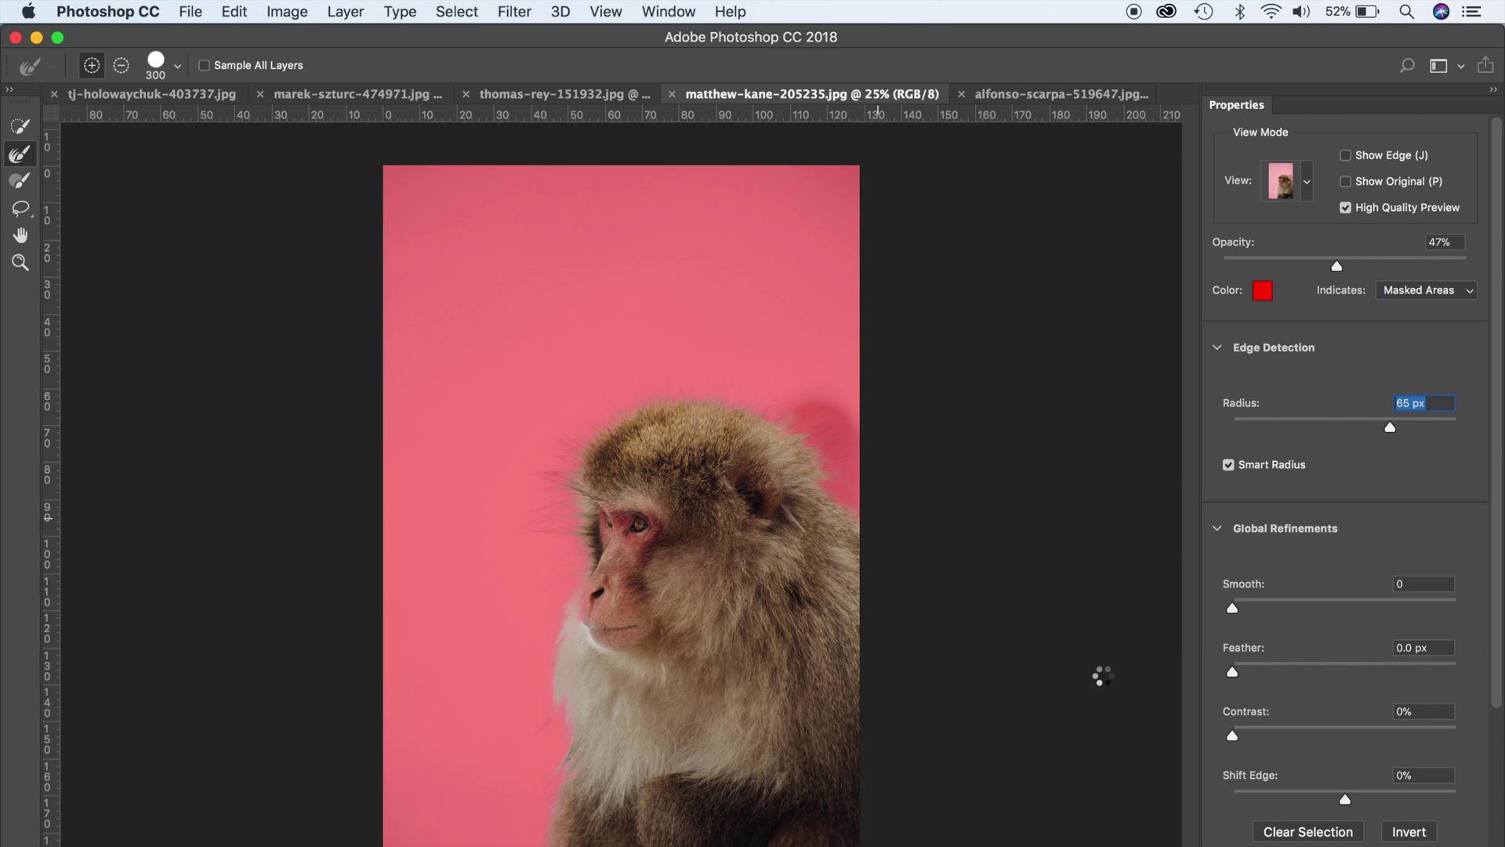